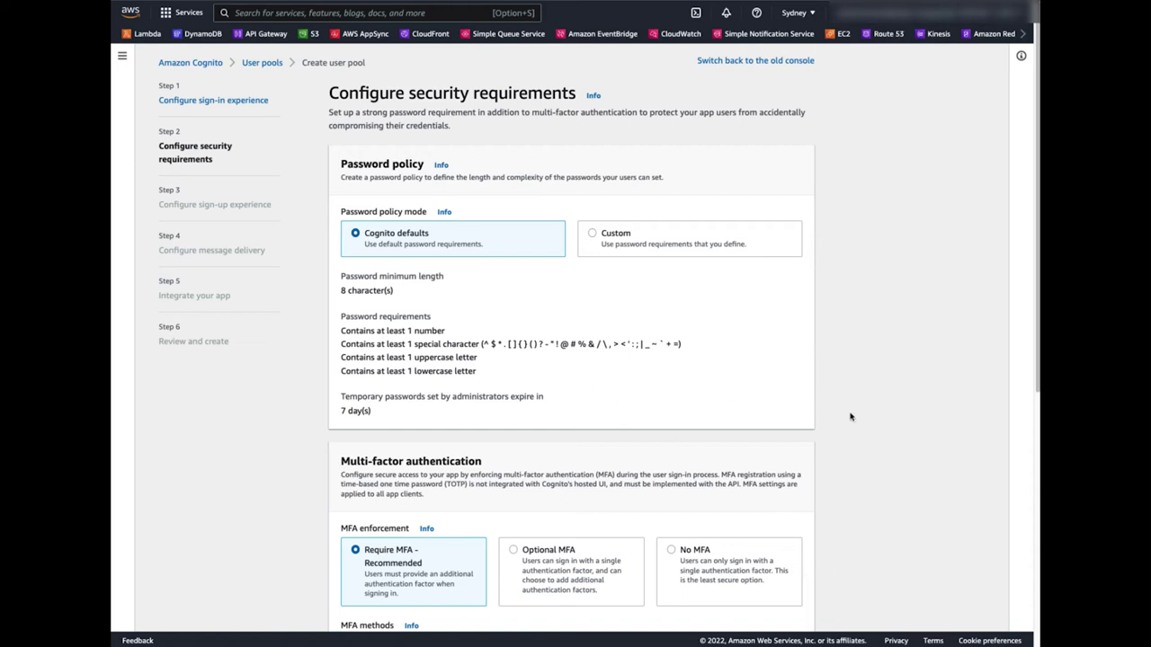
Set MFA enforcement to No MFA for the user pool and continue to the sign-up experience settings
scroll(850, 418, down, 4)
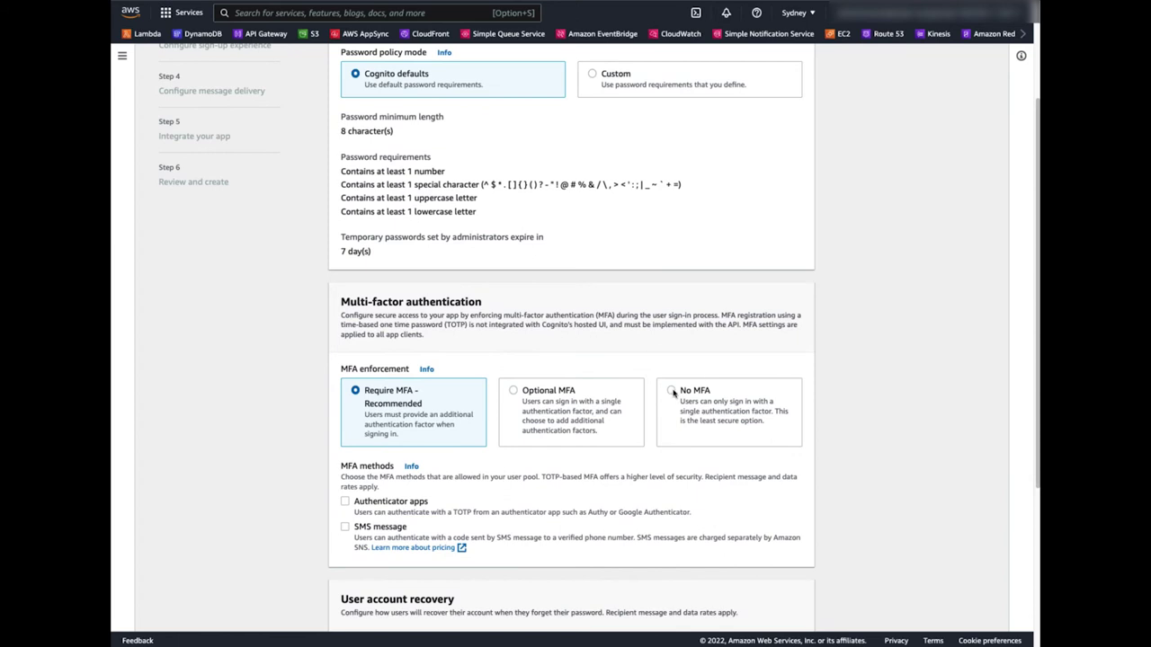
click(672, 391)
scroll(835, 410, down, 3)
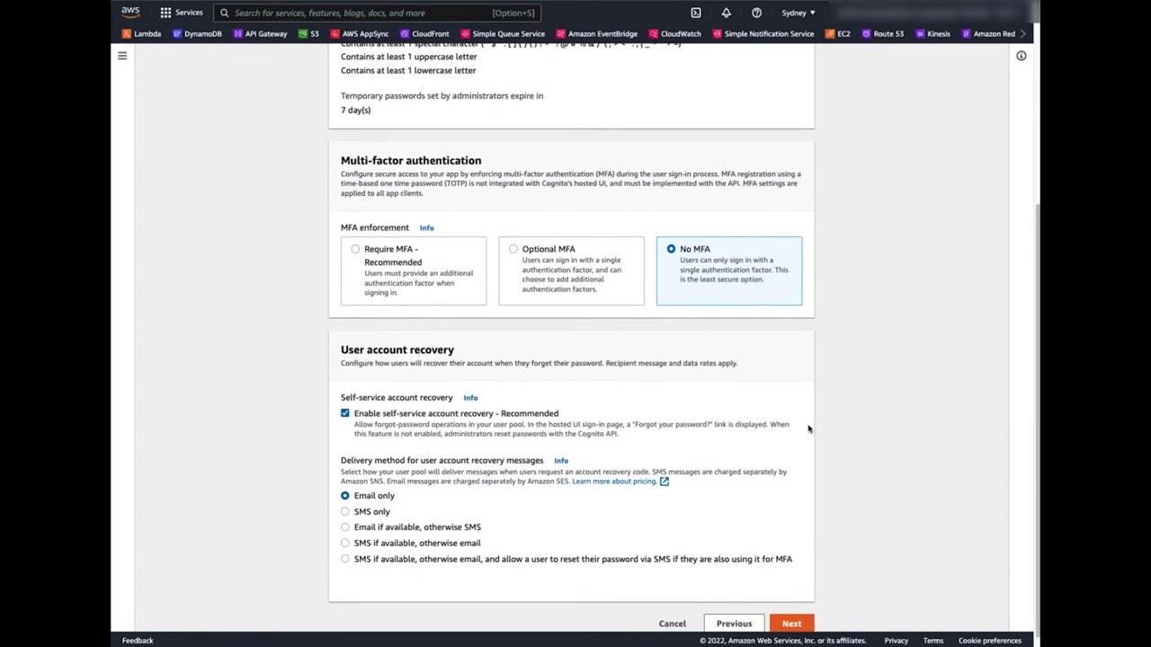
click(790, 610)
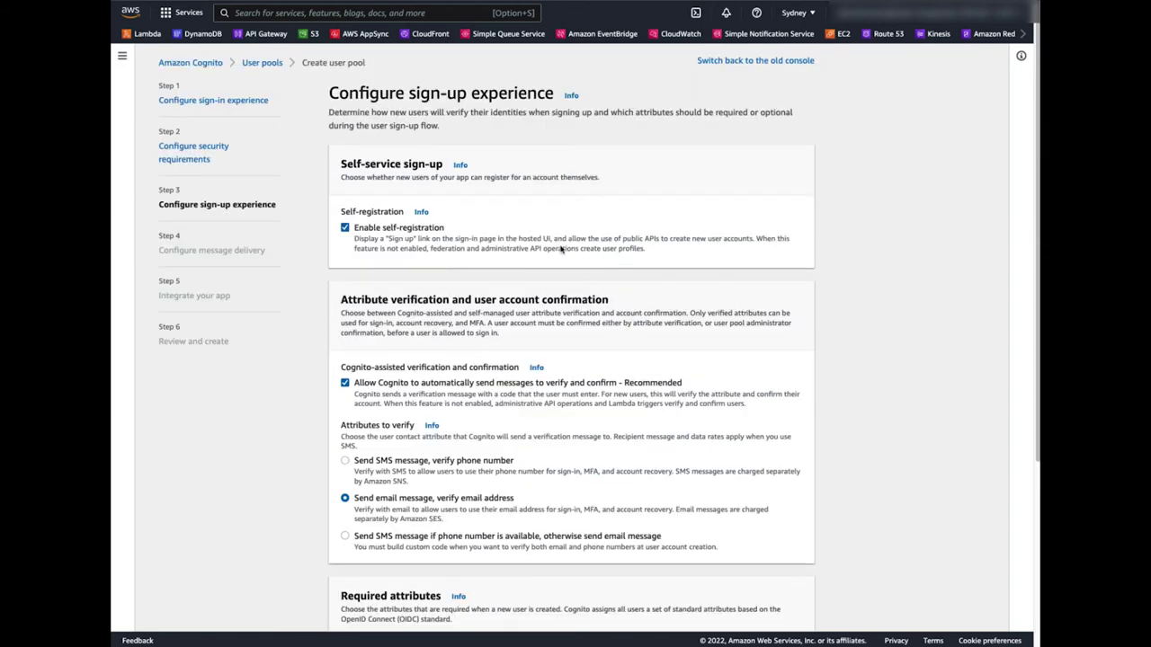
Accept the default sign-up settings with self-registration and email verification, and continue to message delivery
scroll(779, 295, down, 1)
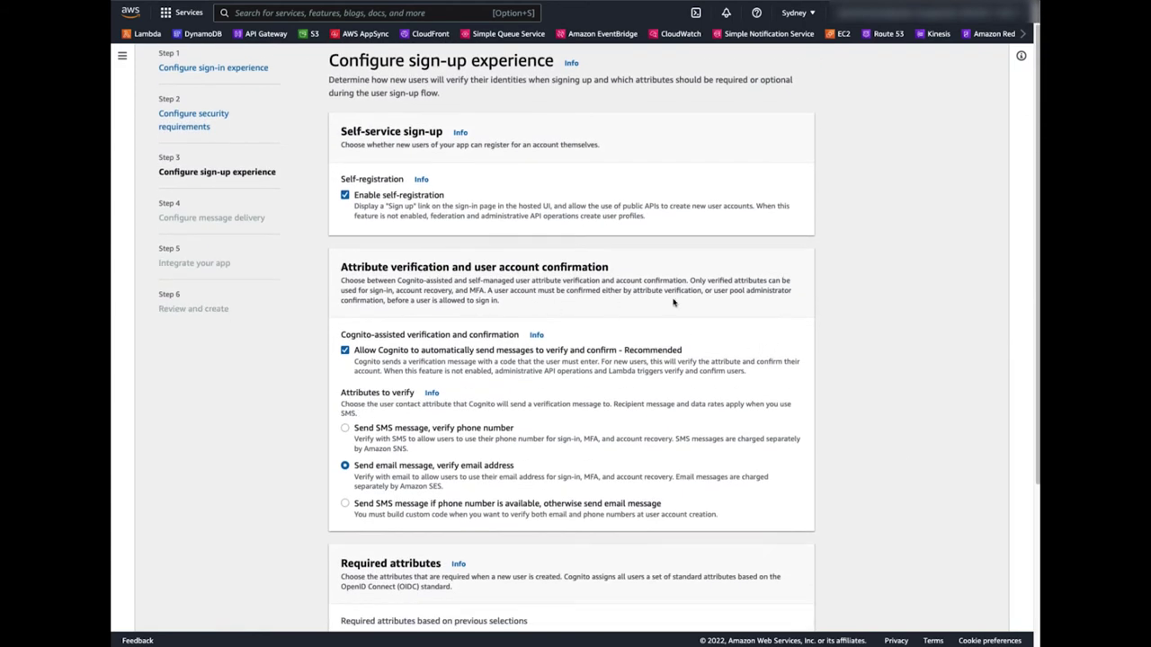
scroll(858, 311, down, 3)
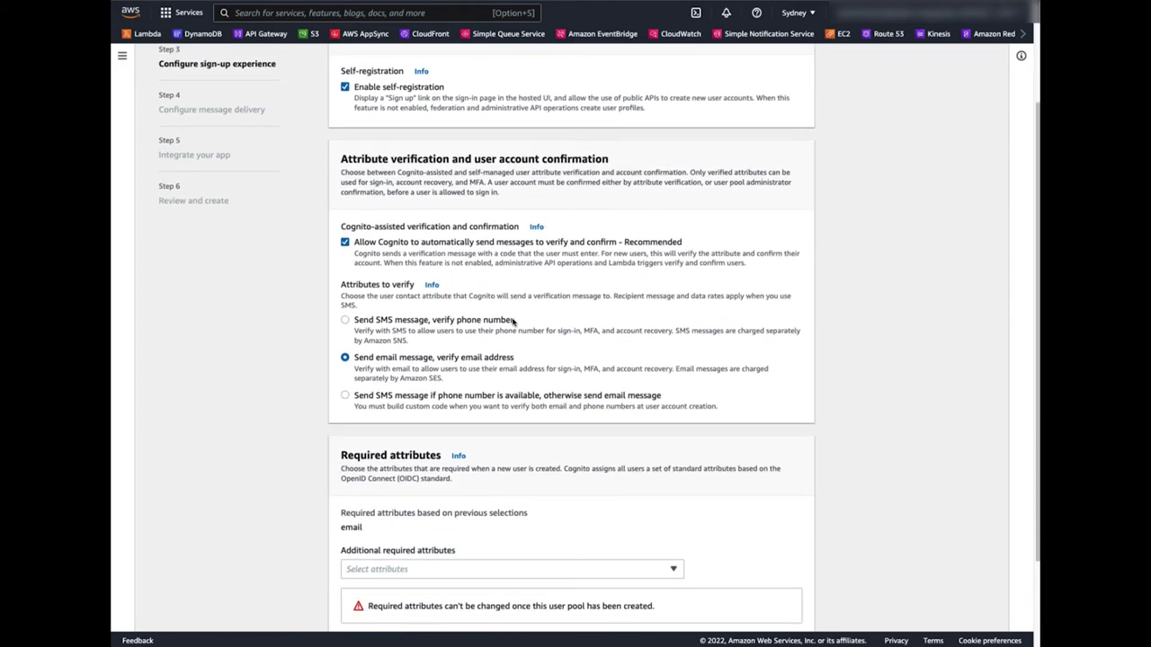
scroll(806, 385, down, 3)
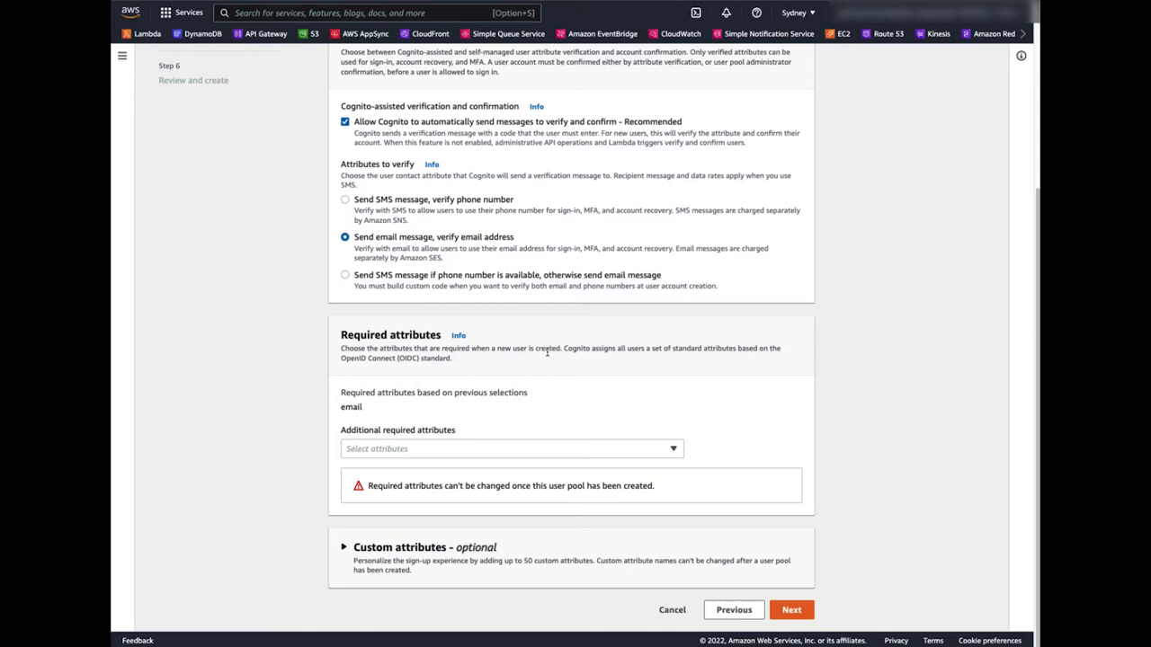
click(674, 448)
click(675, 449)
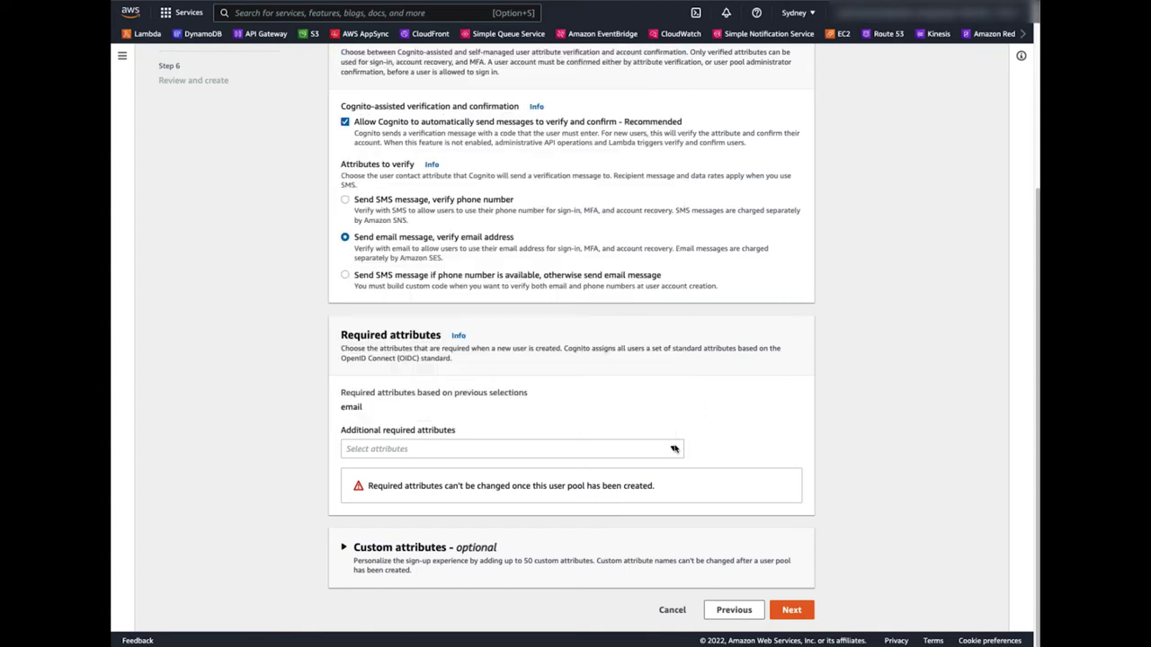
click(791, 610)
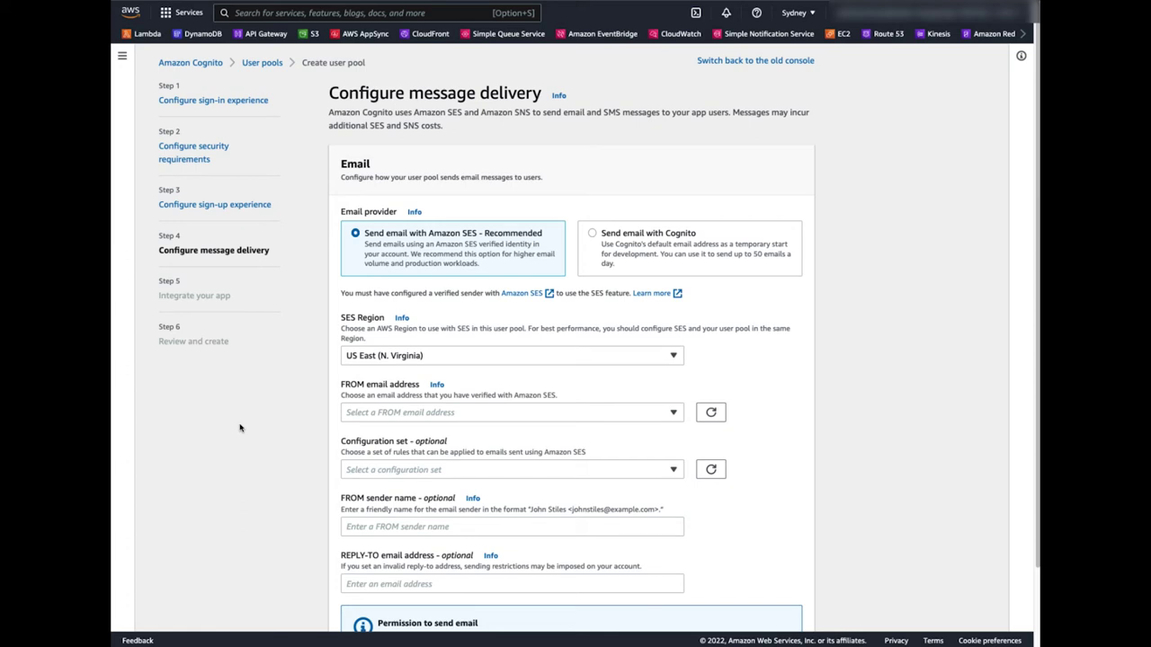
Choose Send email with Cognito as the email provider and continue to the app integration settings
scroll(239, 427, down, 1)
scroll(629, 207, up, 1)
click(633, 207)
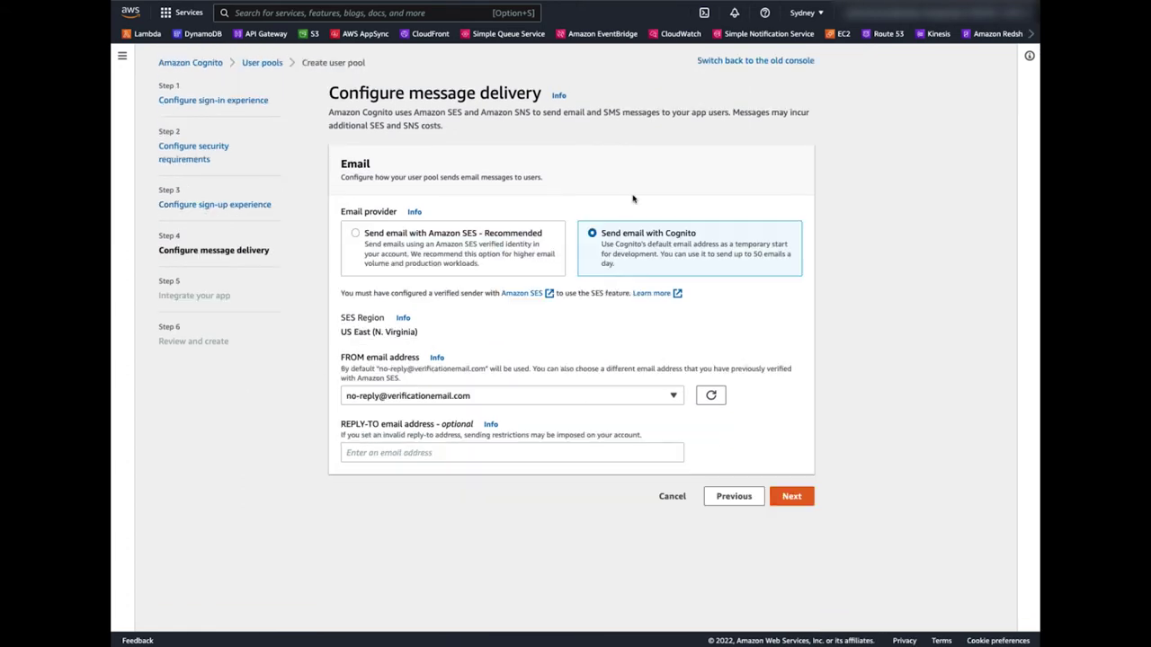
click(803, 498)
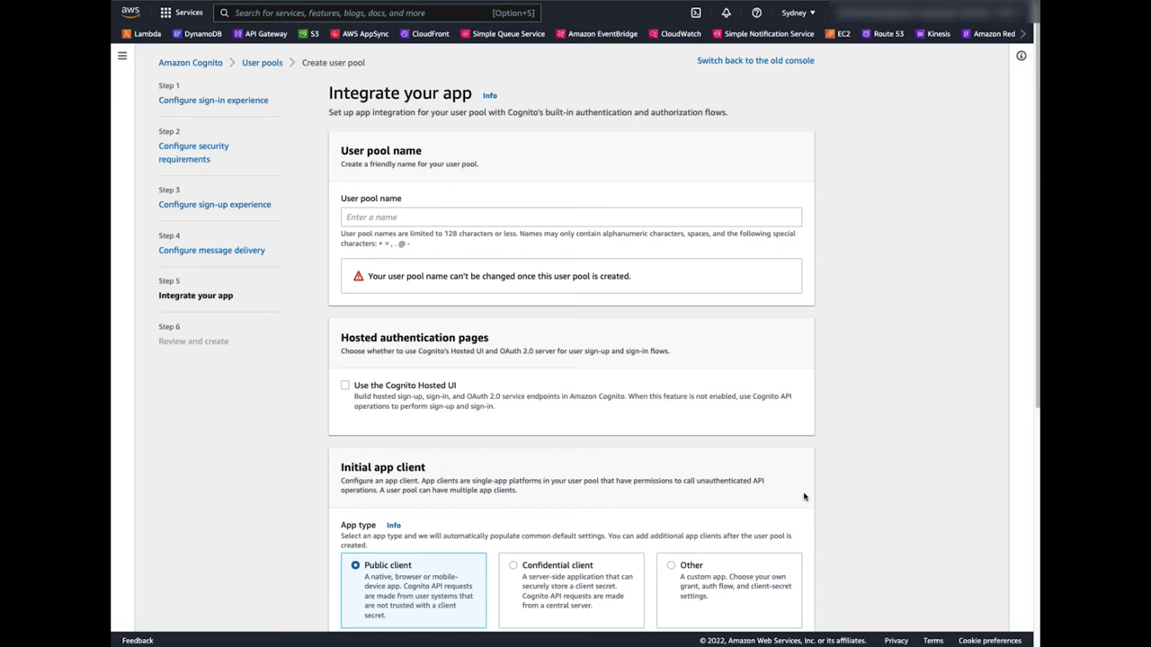
Name the user pool a-up-summit22, copying that name for reuse, and enable the Cognito Hosted UI
click(533, 211)
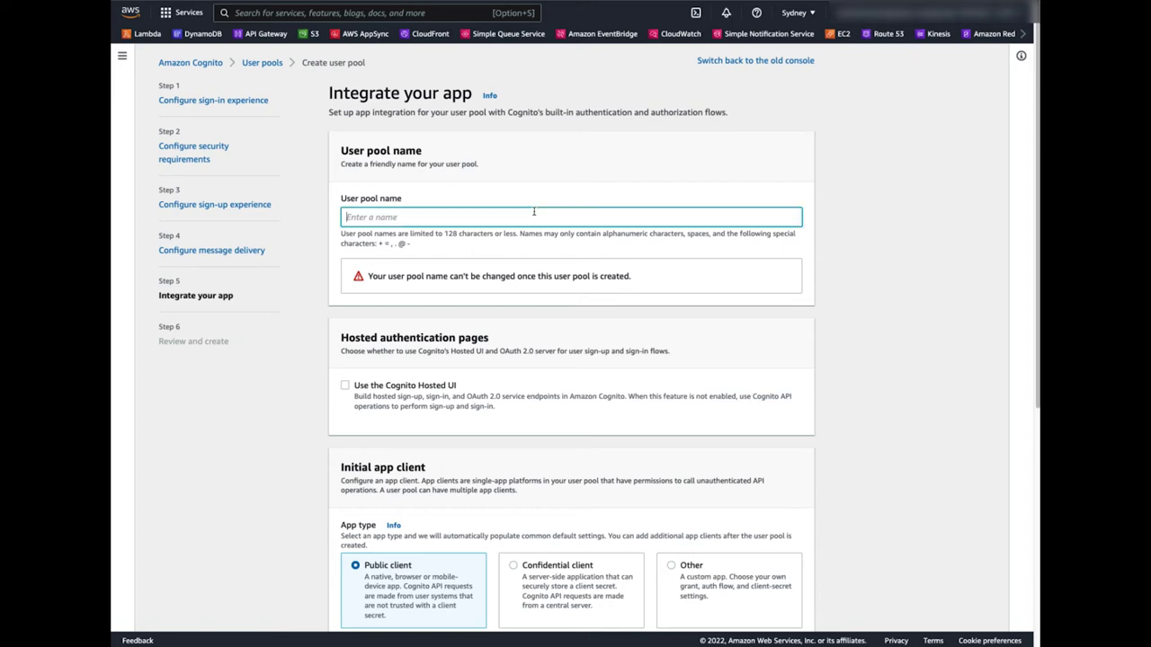
text(a)
triple_click(369, 217)
key(ctrl+c)
click(346, 386)
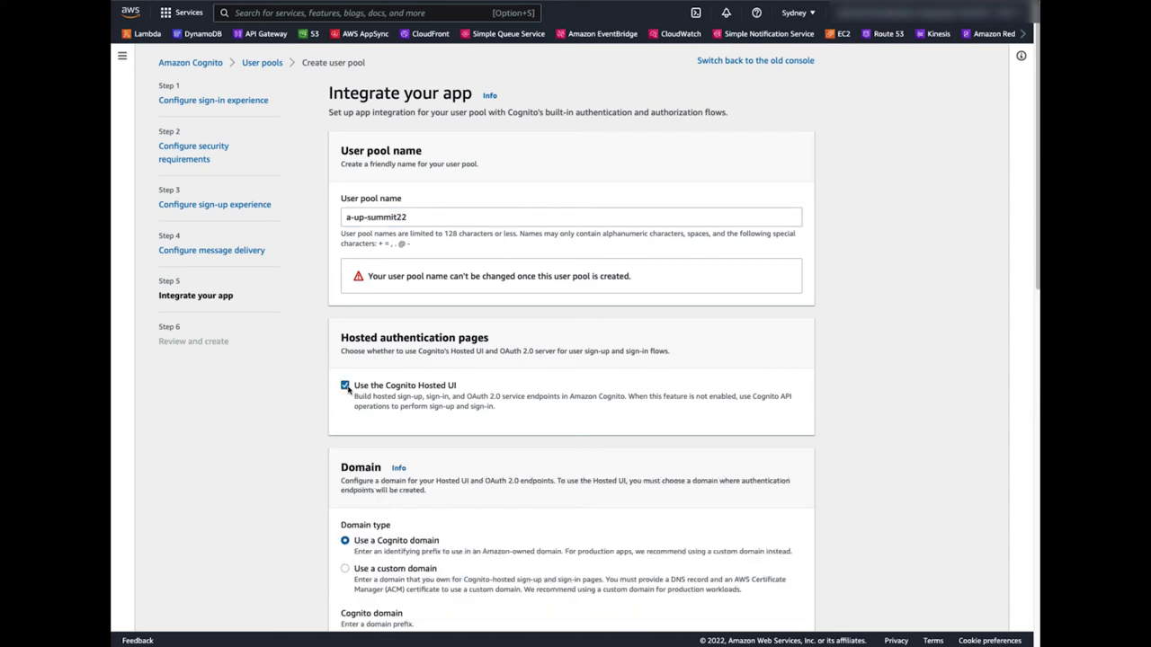
Use a Cognito domain for the hosted pages with a-up-summit22 as the domain prefix
scroll(325, 414, down, 3)
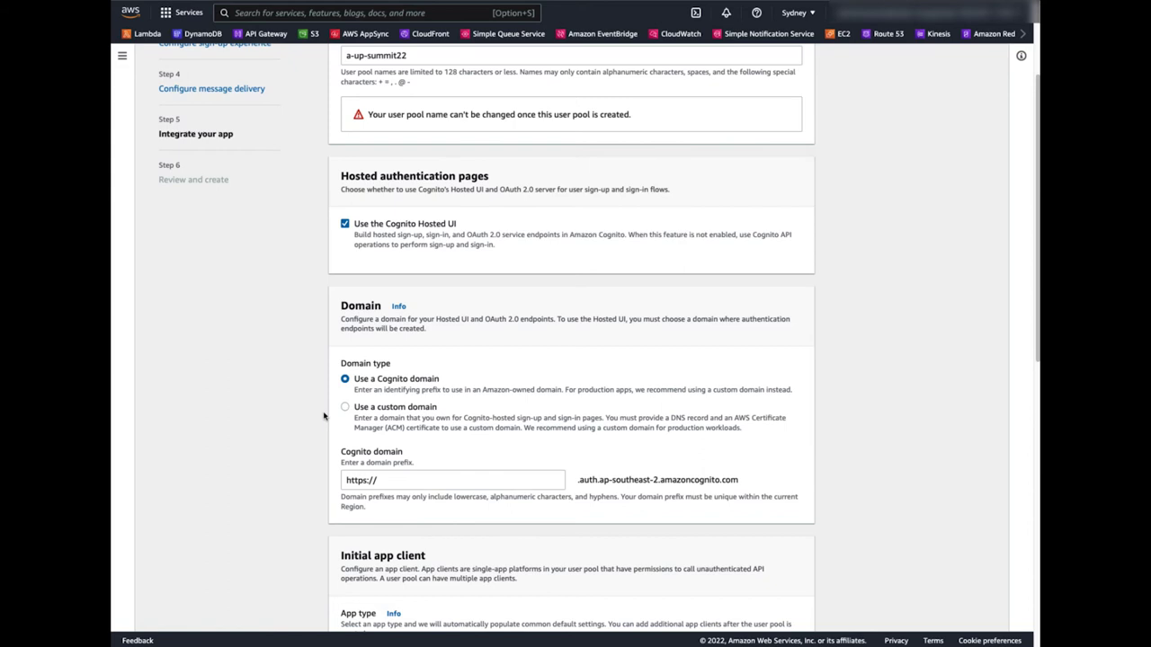
click(374, 409)
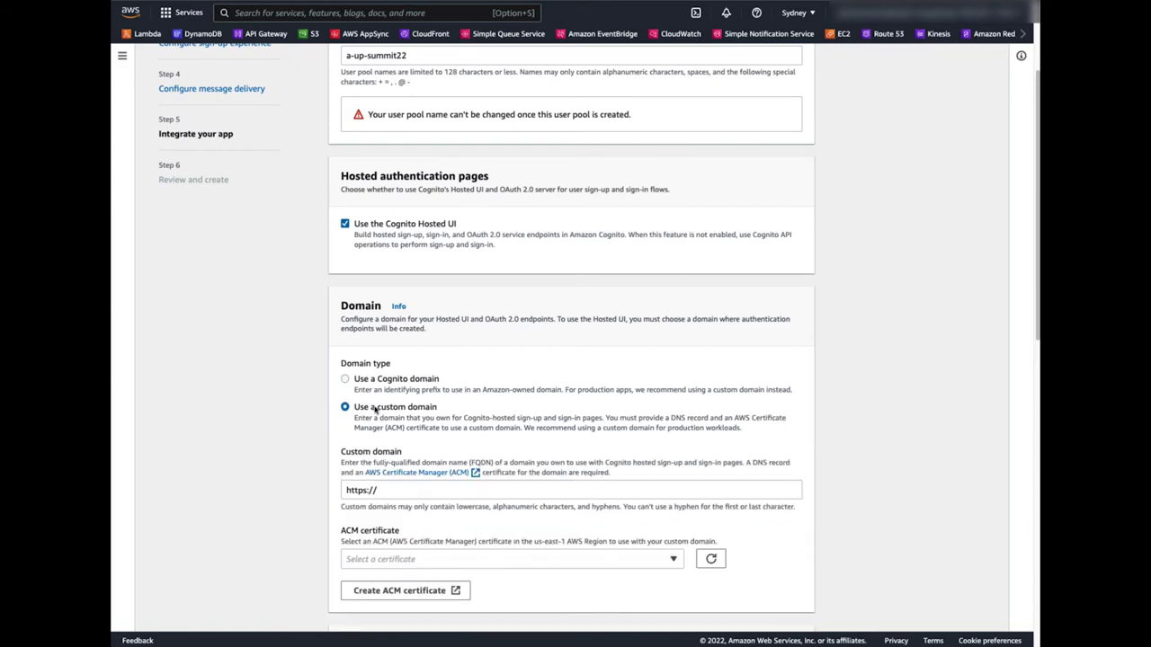
click(424, 381)
drag(578, 486, 771, 479)
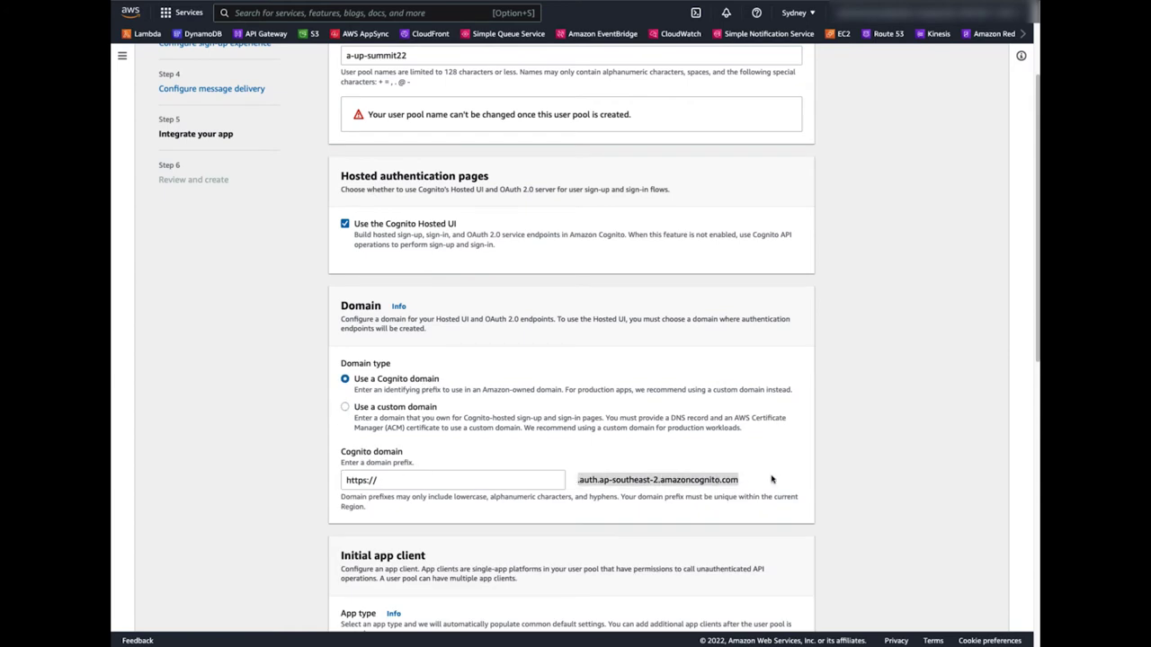
click(505, 482)
key(ctrl+v)
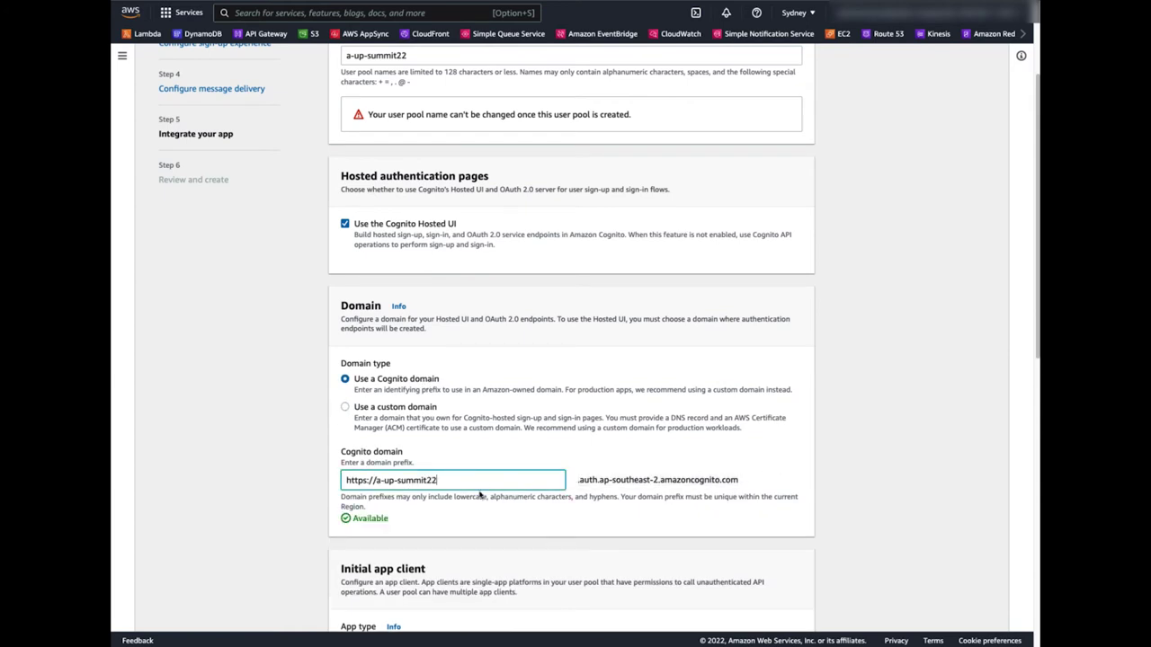
Set the initial app client's type to Confidential client with a generated client secret
scroll(311, 510, down, 5)
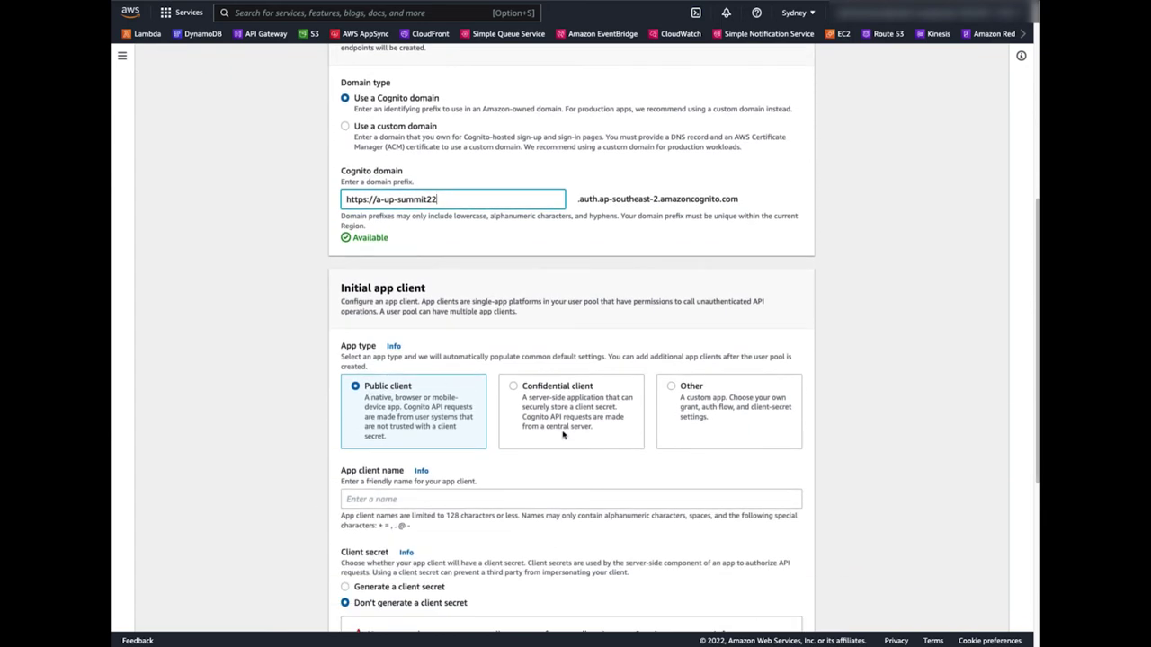
click(583, 387)
click(583, 387)
scroll(259, 476, down, 3)
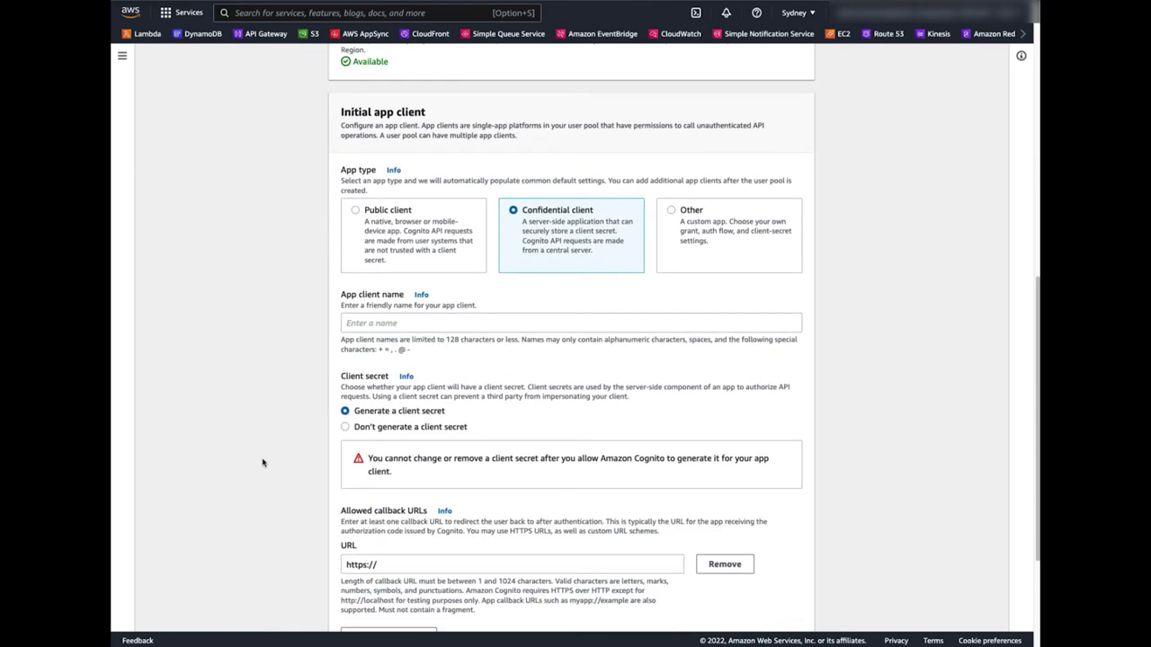
click(391, 213)
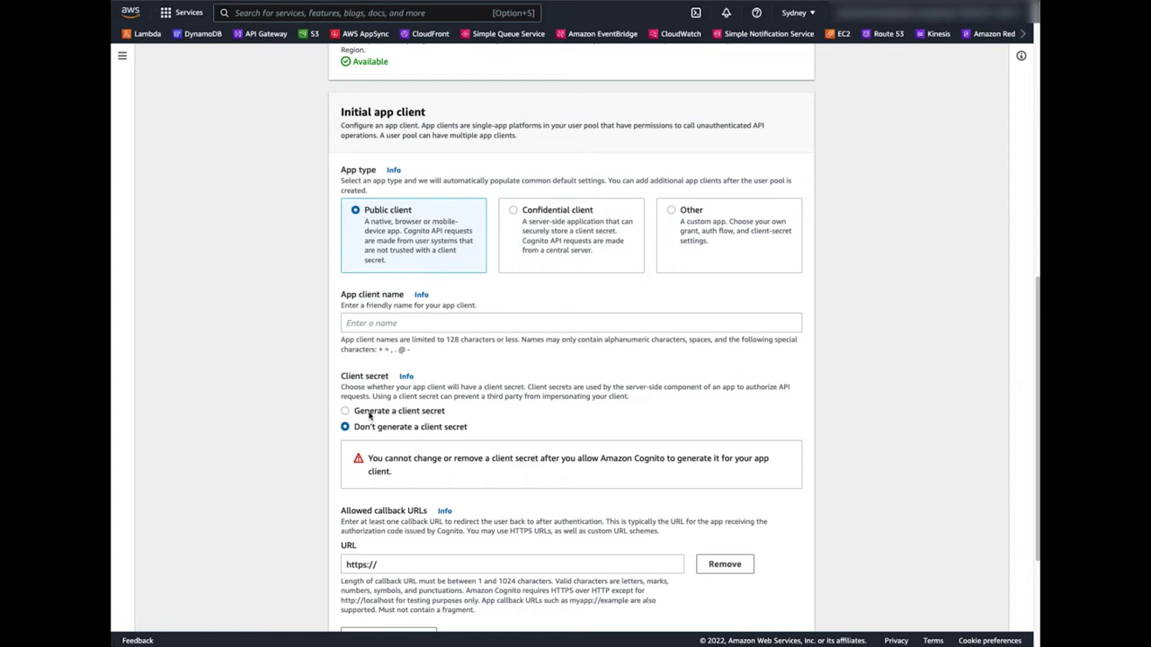
click(370, 412)
click(373, 428)
click(521, 210)
Name the app client a-up-appclient
scroll(255, 455, down, 2)
scroll(254, 456, down, 1)
click(423, 373)
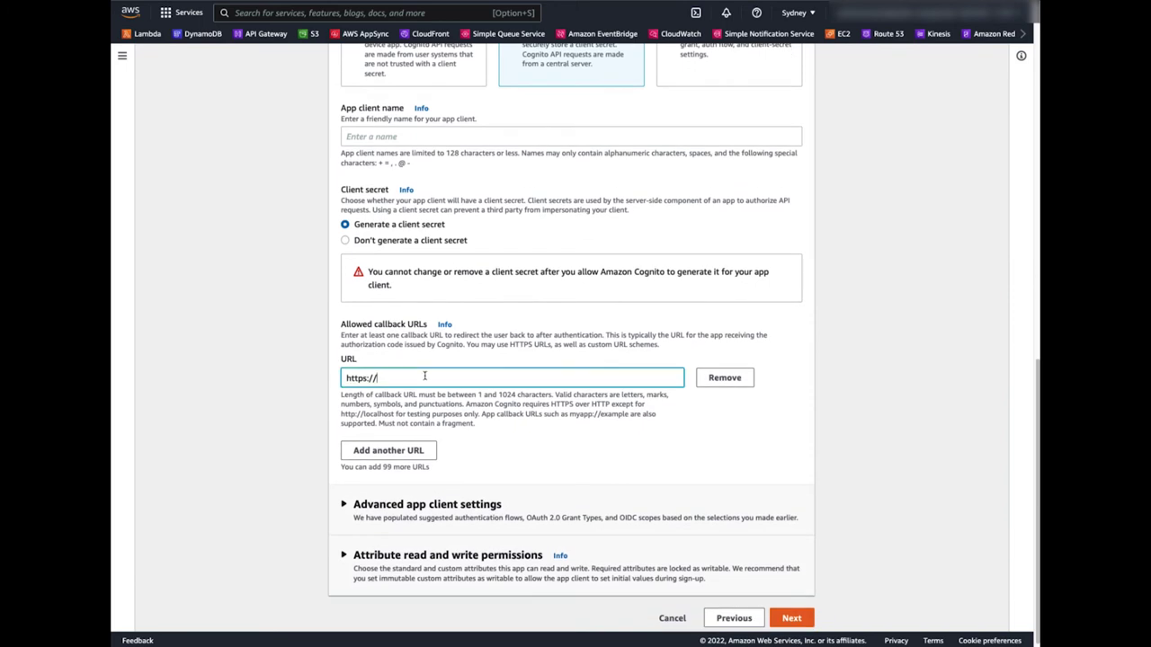
click(369, 136)
text(a-up-appclient)
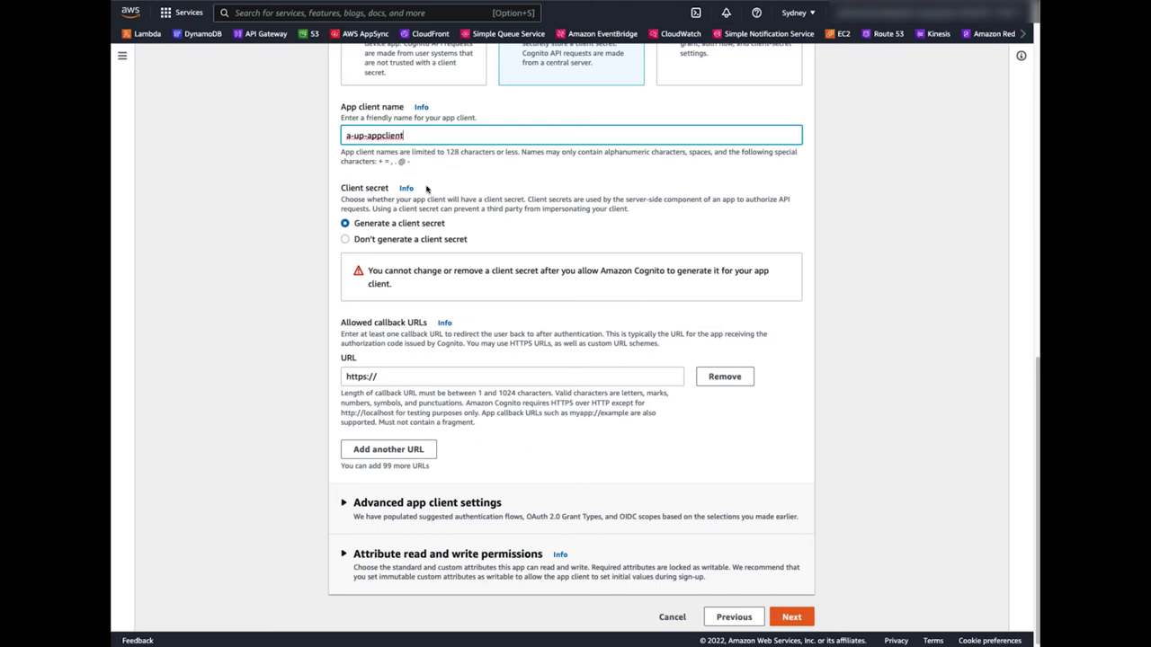
scroll(318, 286, down, 1)
click(412, 374)
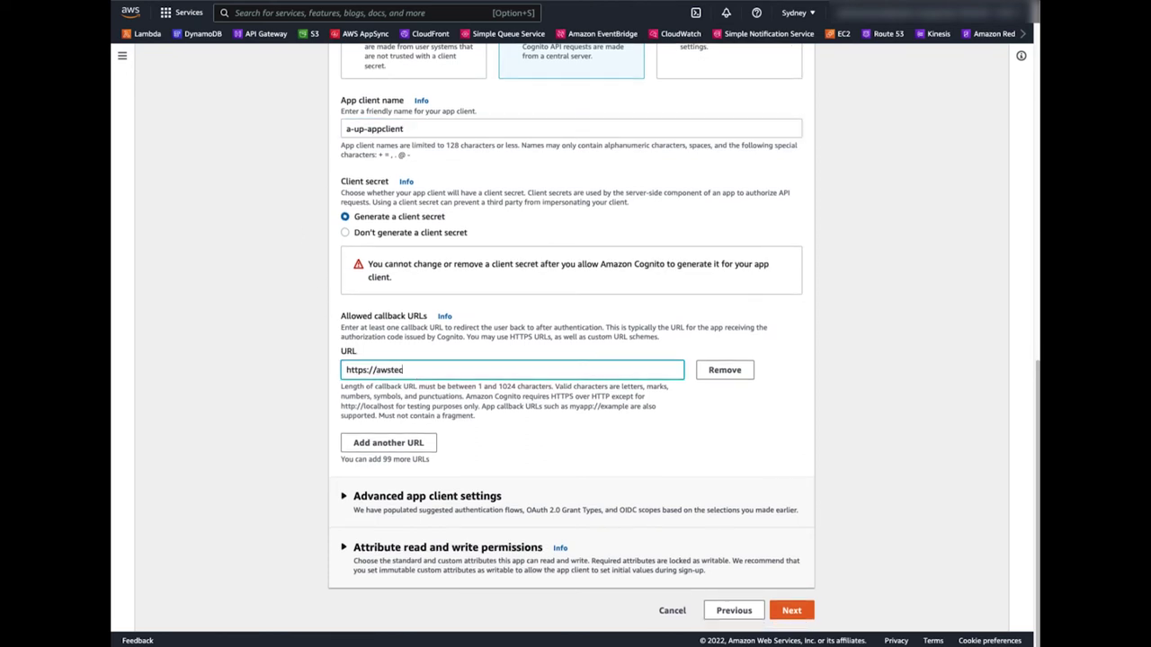
text(emo.com/oauth2/idpresponse)
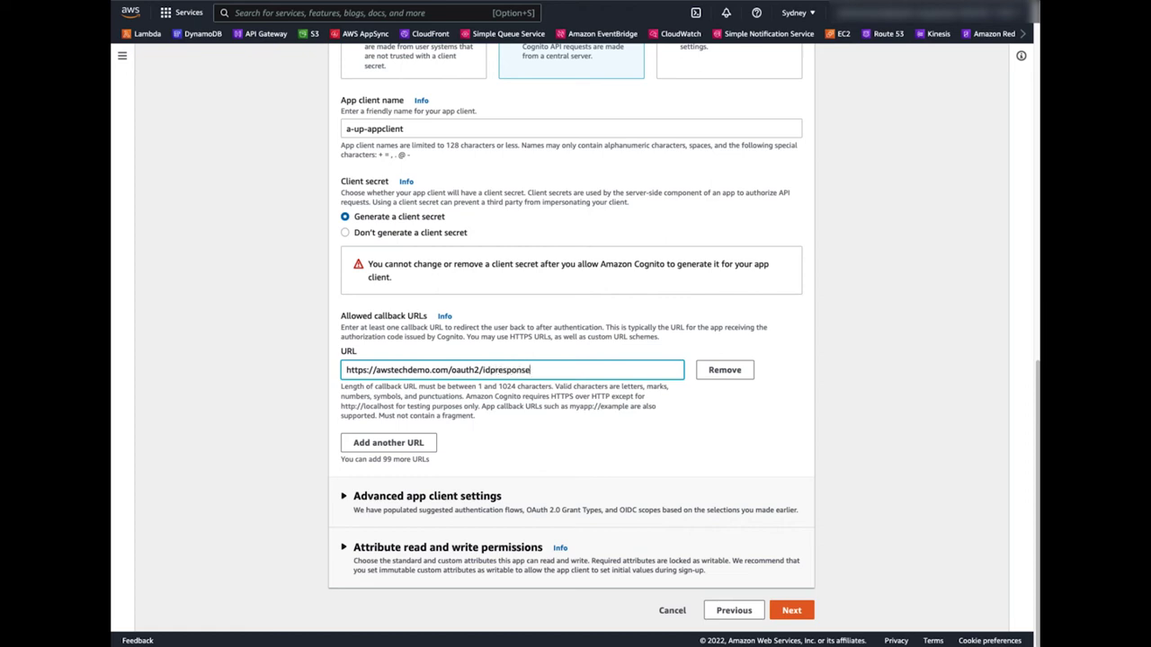
Expand the advanced app client settings and reselect Authorization code grant as the OAuth 2.0 grant type
click(344, 496)
scroll(272, 450, down, 5)
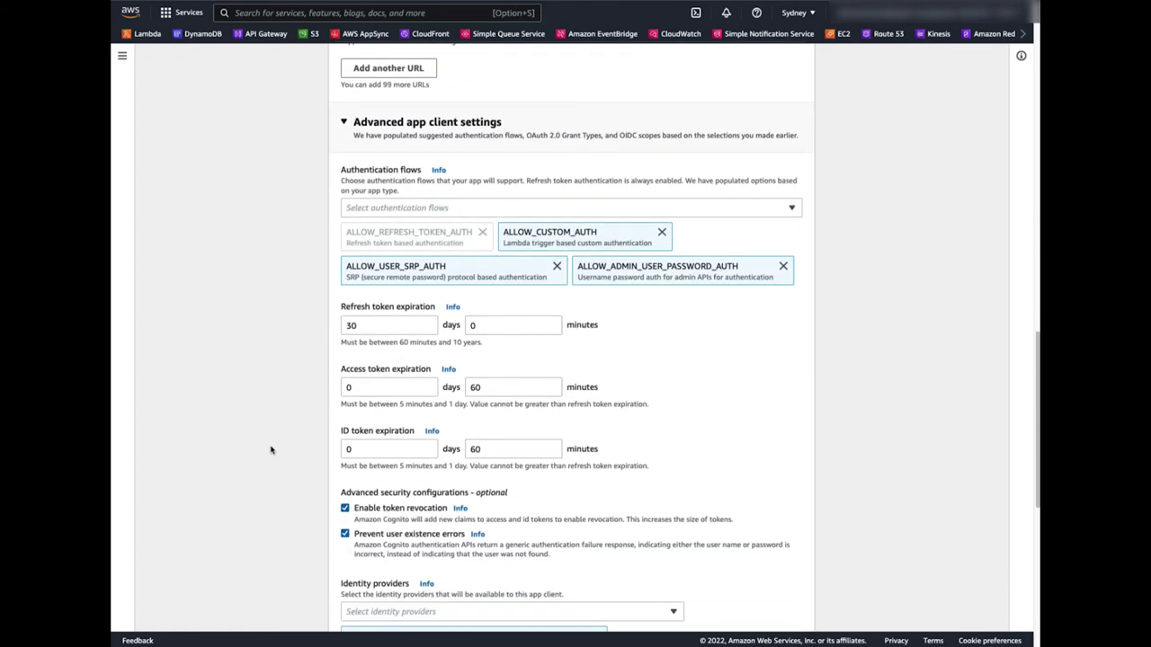
scroll(840, 381, down, 2)
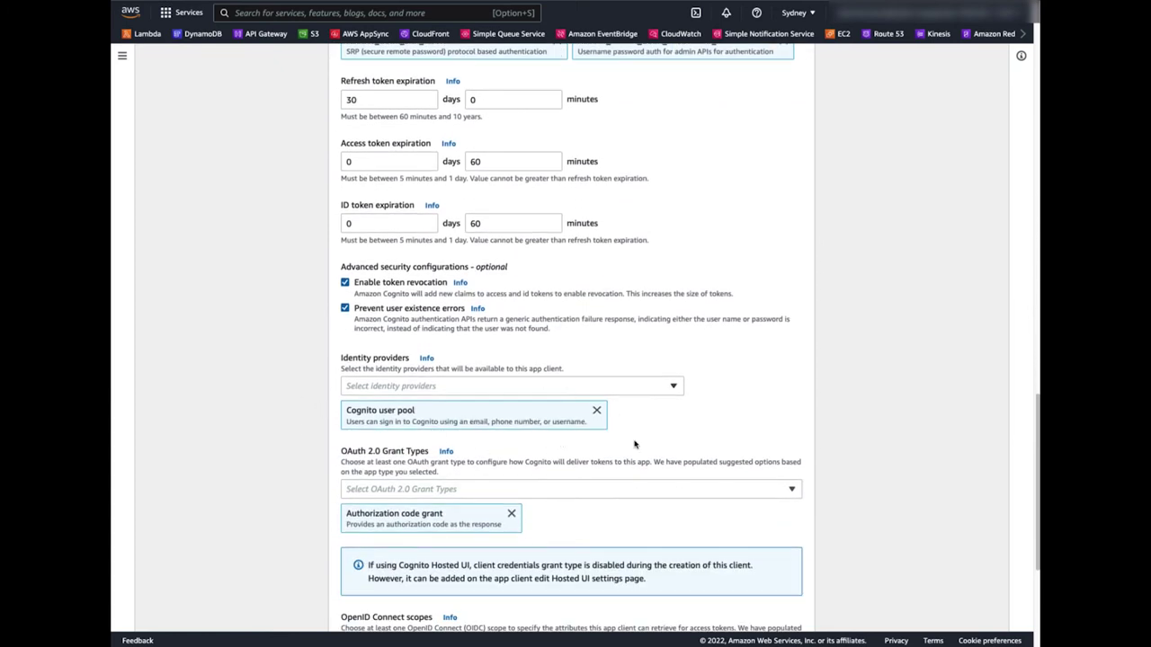
scroll(834, 430, down, 1)
scroll(835, 430, down, 1)
click(510, 435)
click(431, 411)
click(358, 437)
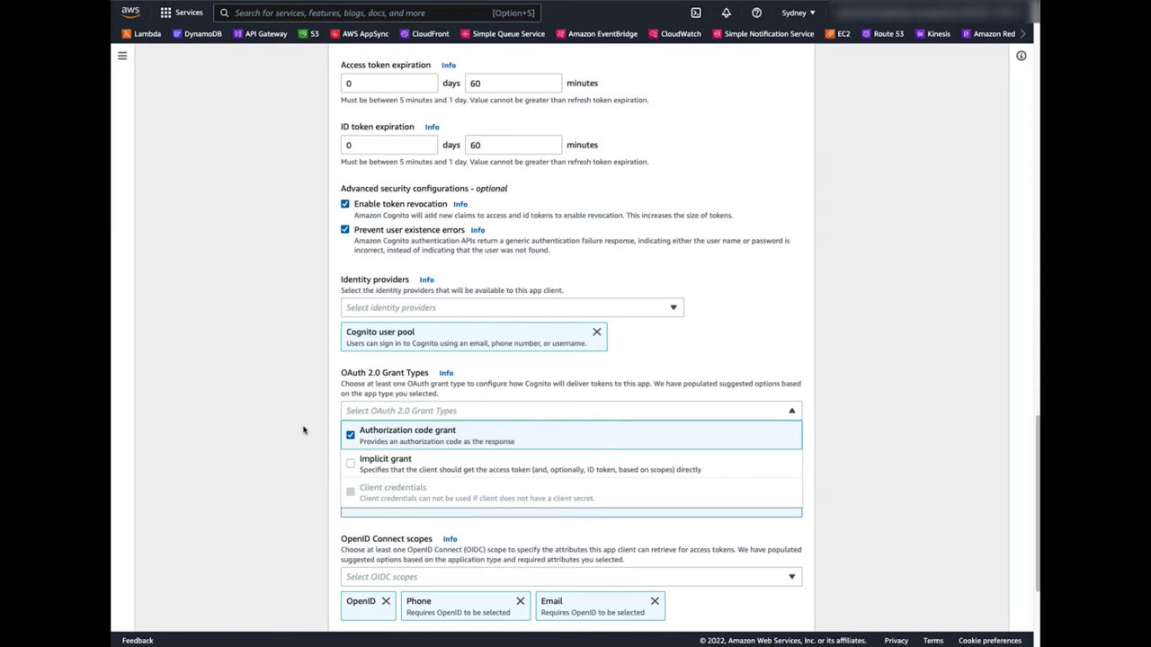
Add the Profile scope to the app client's OpenID Connect scopes
scroll(303, 433, down, 3)
click(437, 378)
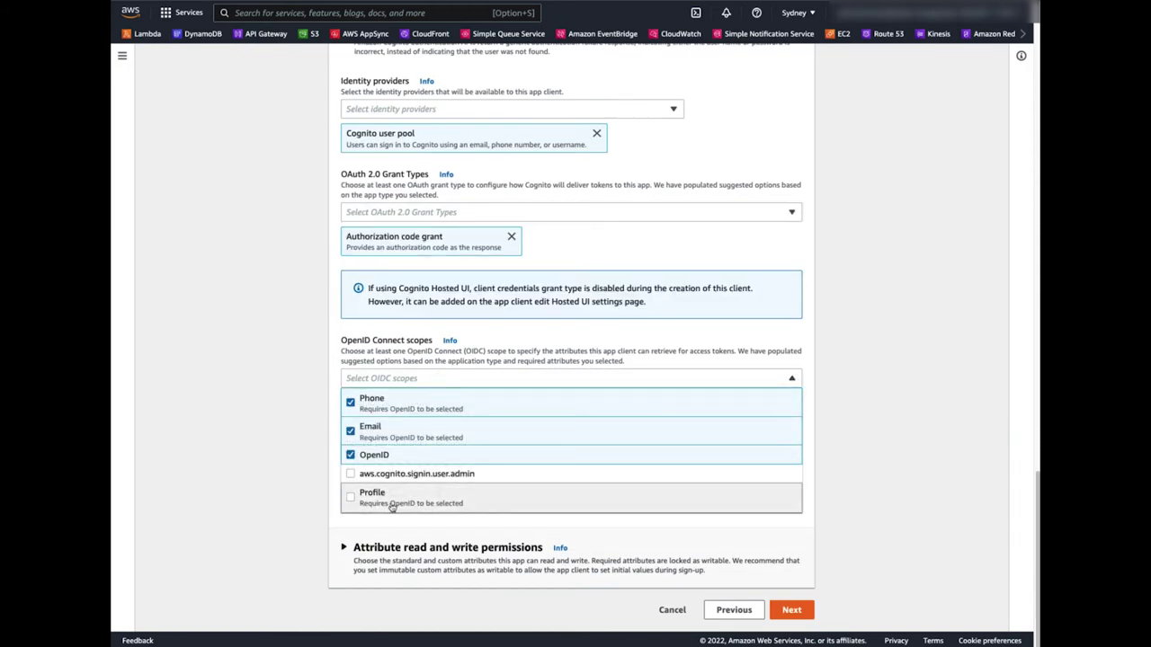
click(351, 500)
click(278, 442)
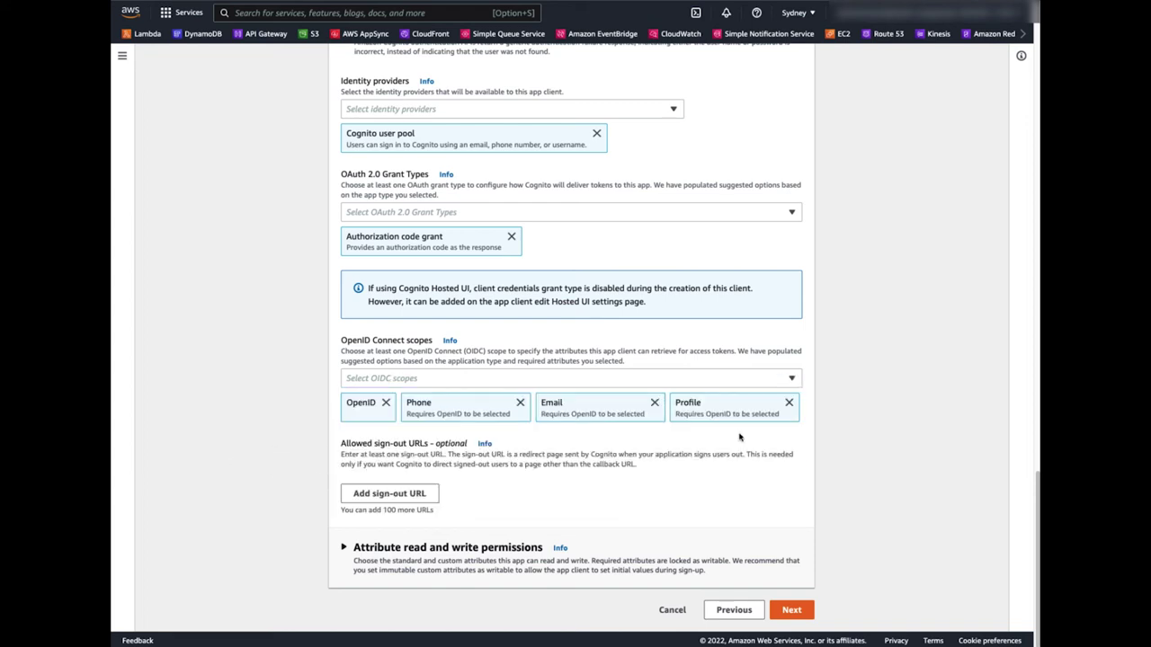
Check the app client's attribute read and write permissions, keep the defaults, and continue to the final review
click(418, 548)
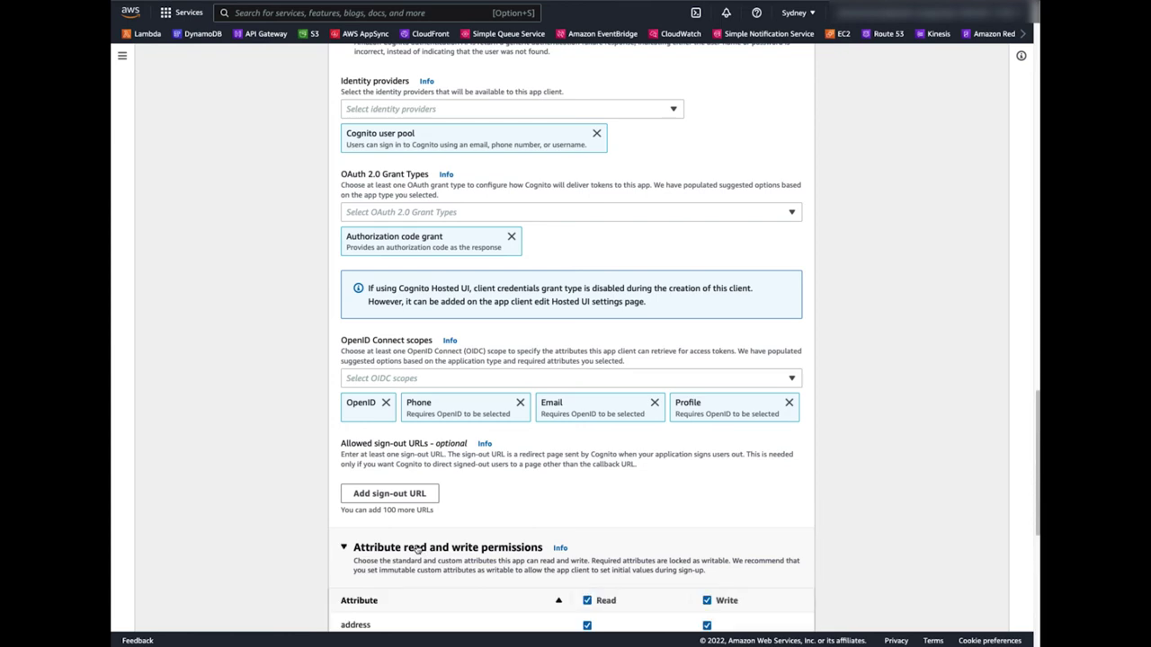
scroll(264, 509, down, 2)
scroll(347, 398, down, 1)
click(347, 335)
click(792, 608)
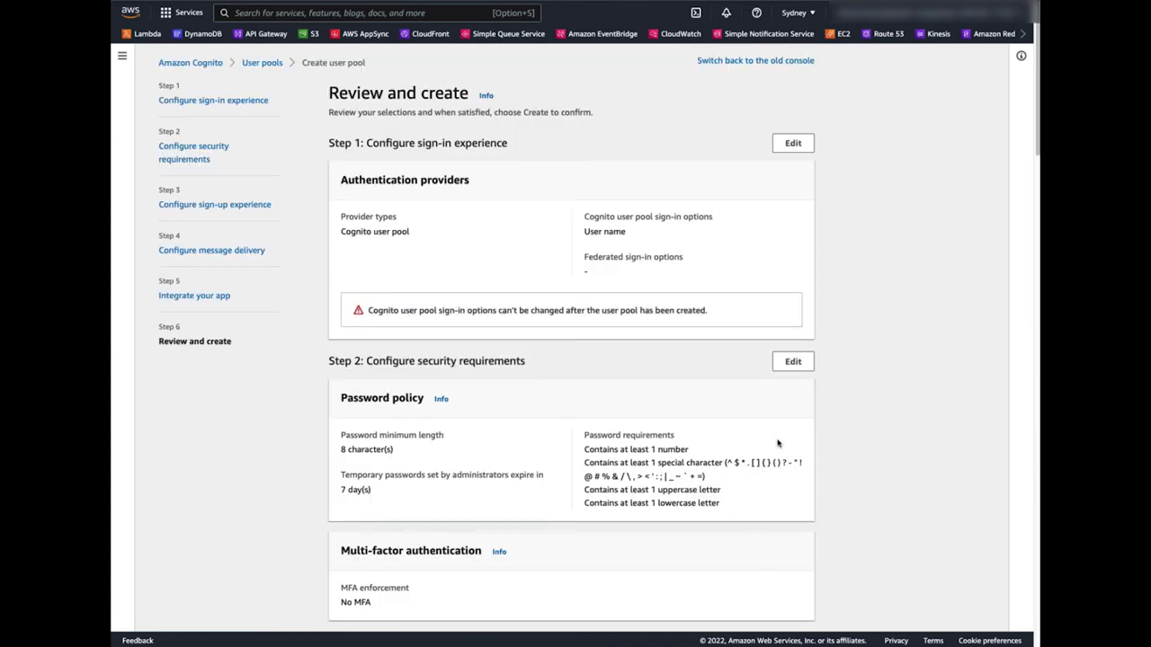
Review the configuration summary, create the user pool, and open the details of a-up-summit22
scroll(778, 445, down, 10)
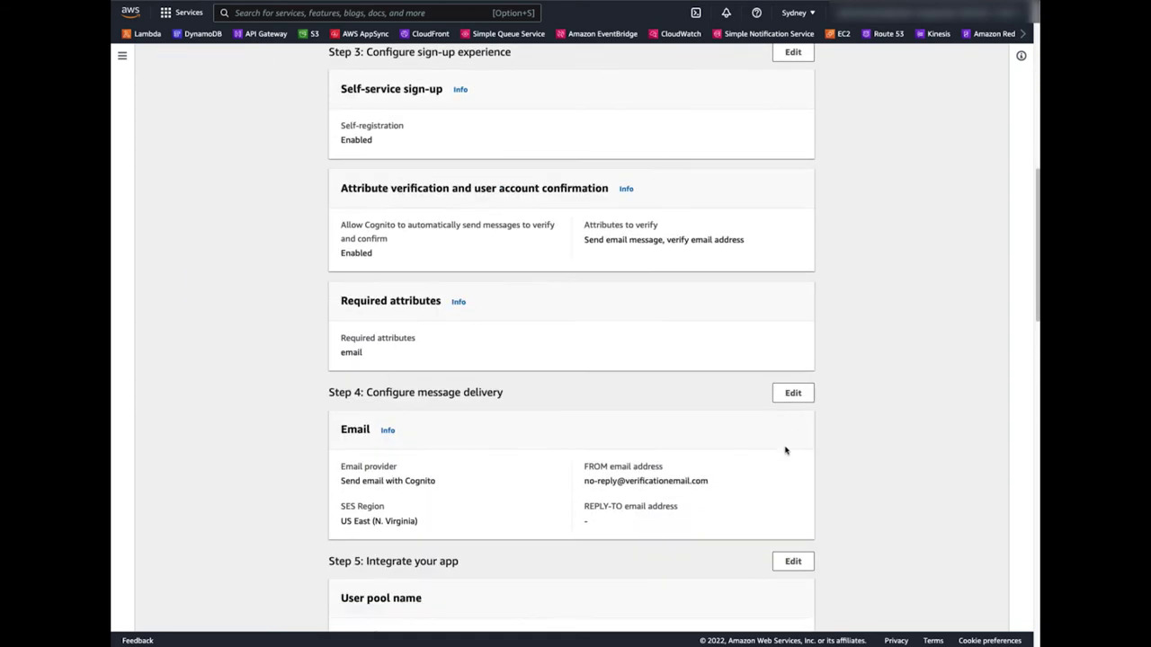
scroll(782, 456, down, 4)
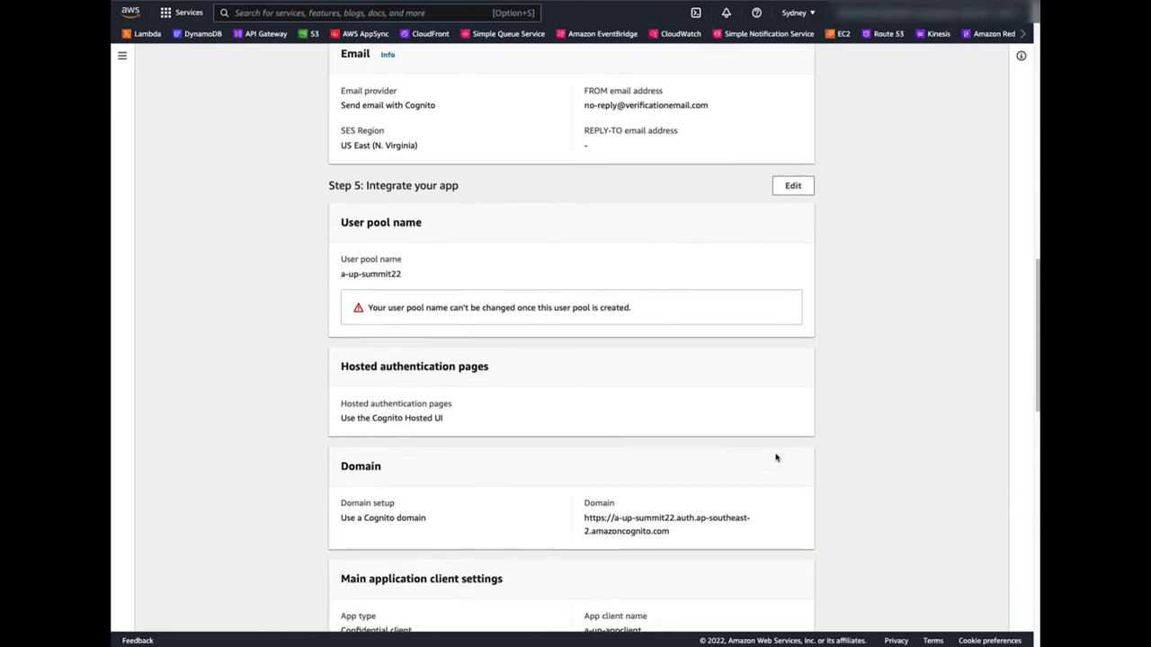
scroll(829, 473, down, 10)
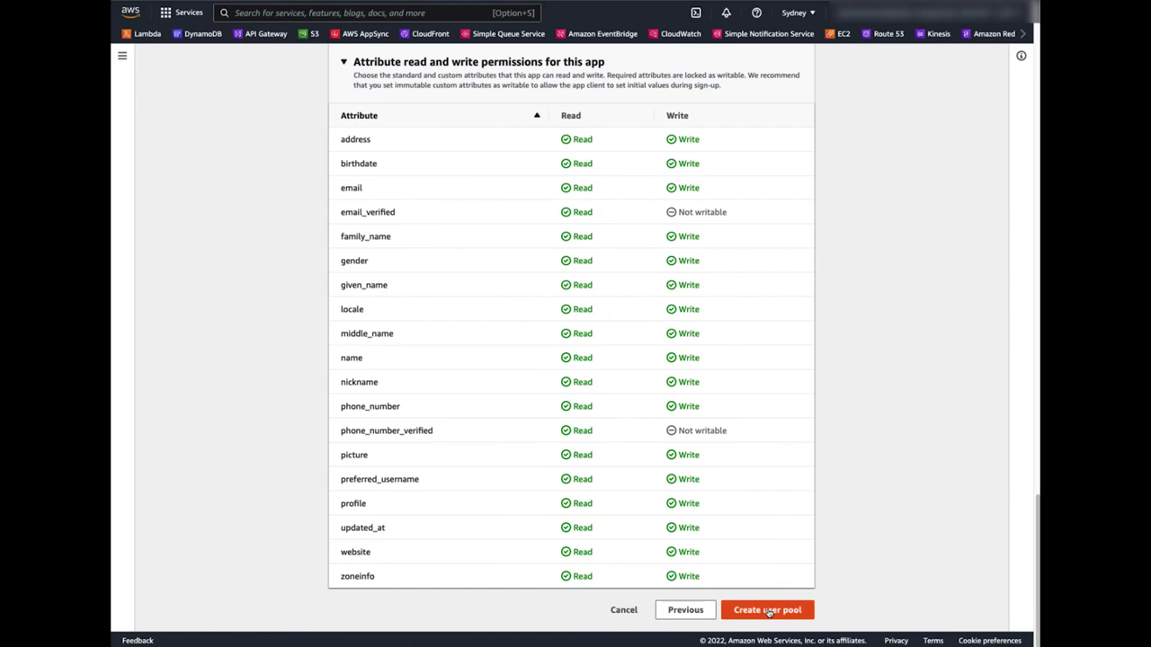
click(766, 610)
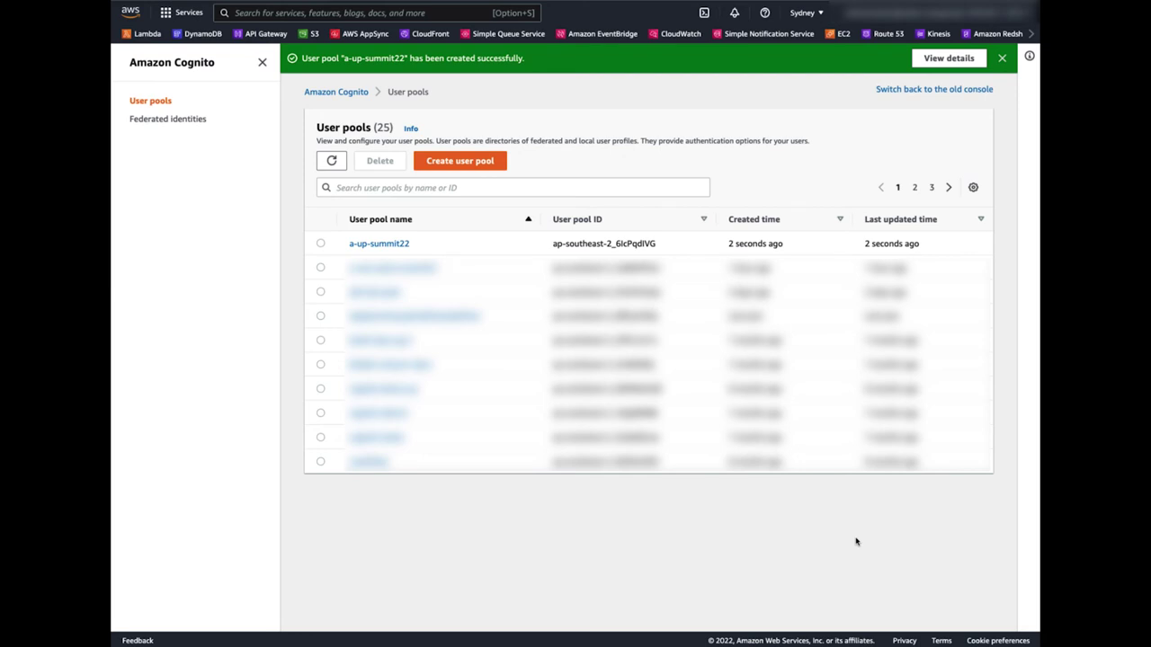
click(378, 244)
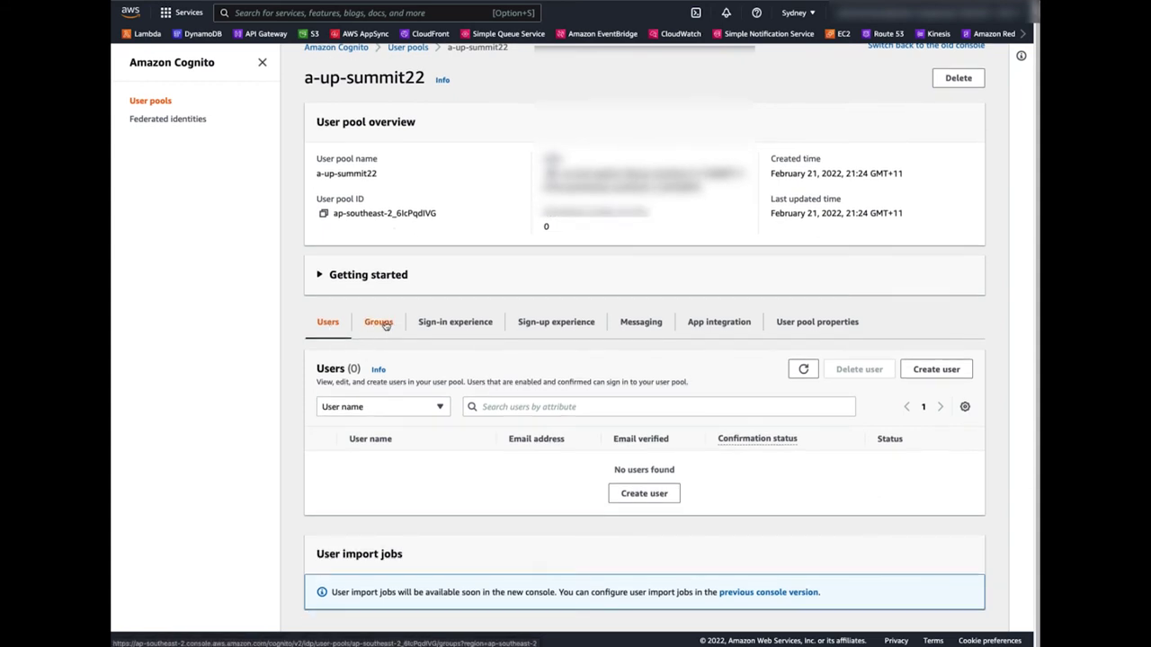
Look through the user pool's groups and its sign-in experience settings, including identity providers, password policy and multi-factor authentication
click(380, 336)
click(456, 337)
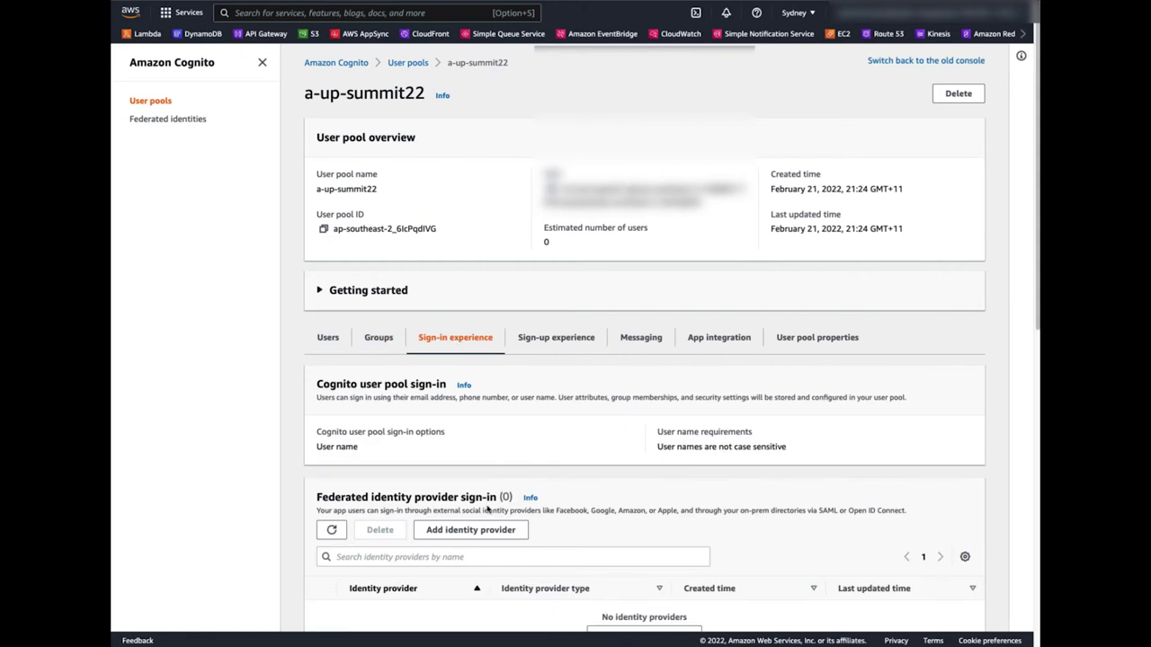
click(467, 534)
click(497, 376)
scroll(629, 409, down, 7)
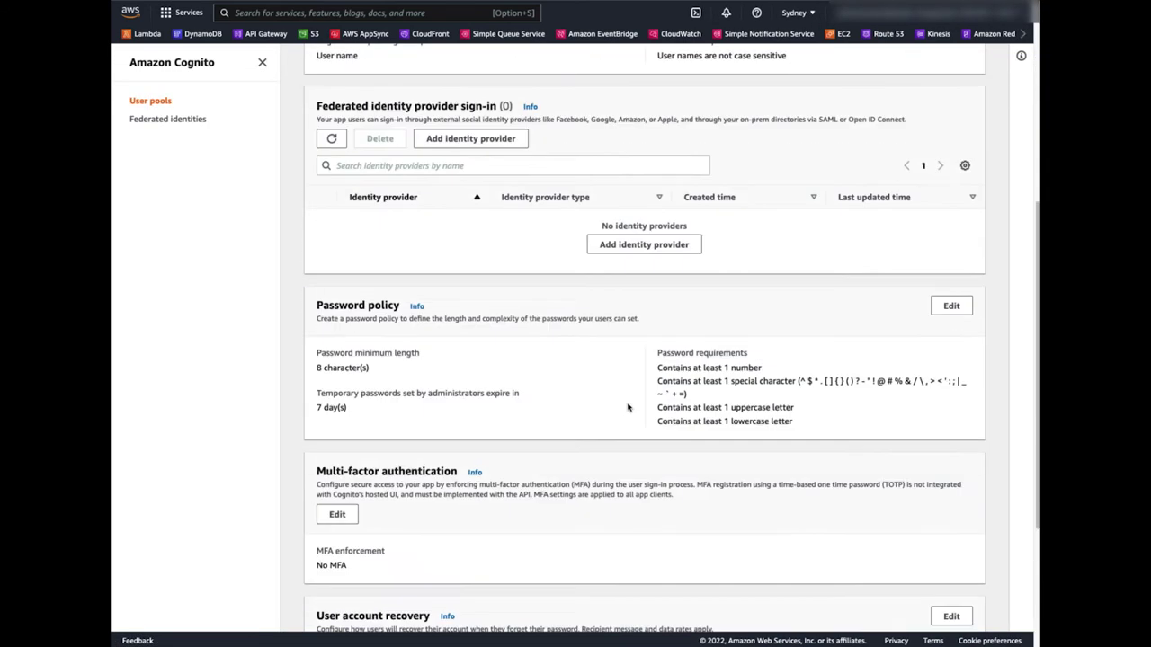
scroll(404, 389, up, 8)
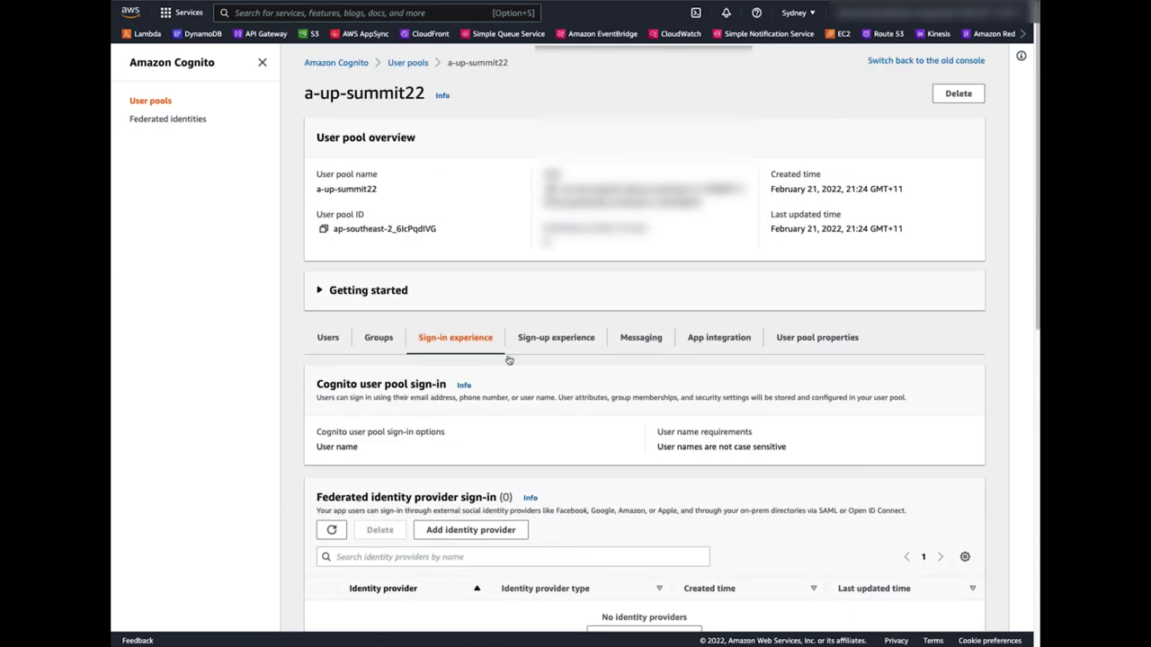
Look over the user pool's sign-up experience, messaging settings and user pool properties
click(552, 338)
click(640, 337)
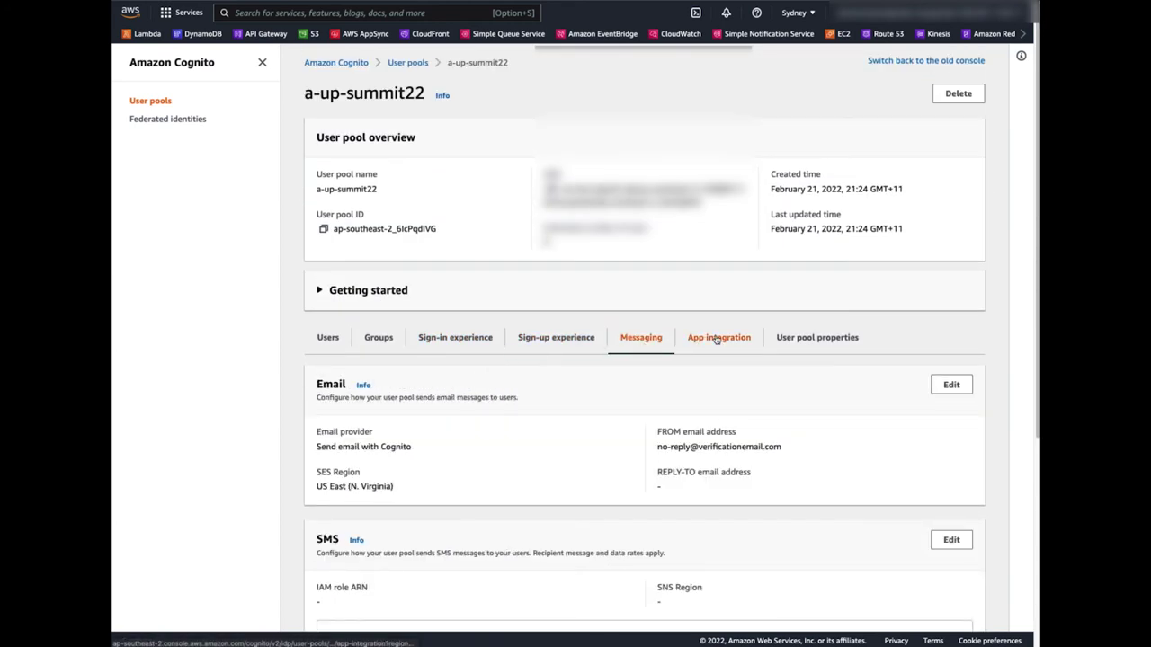
scroll(731, 380, down, 1)
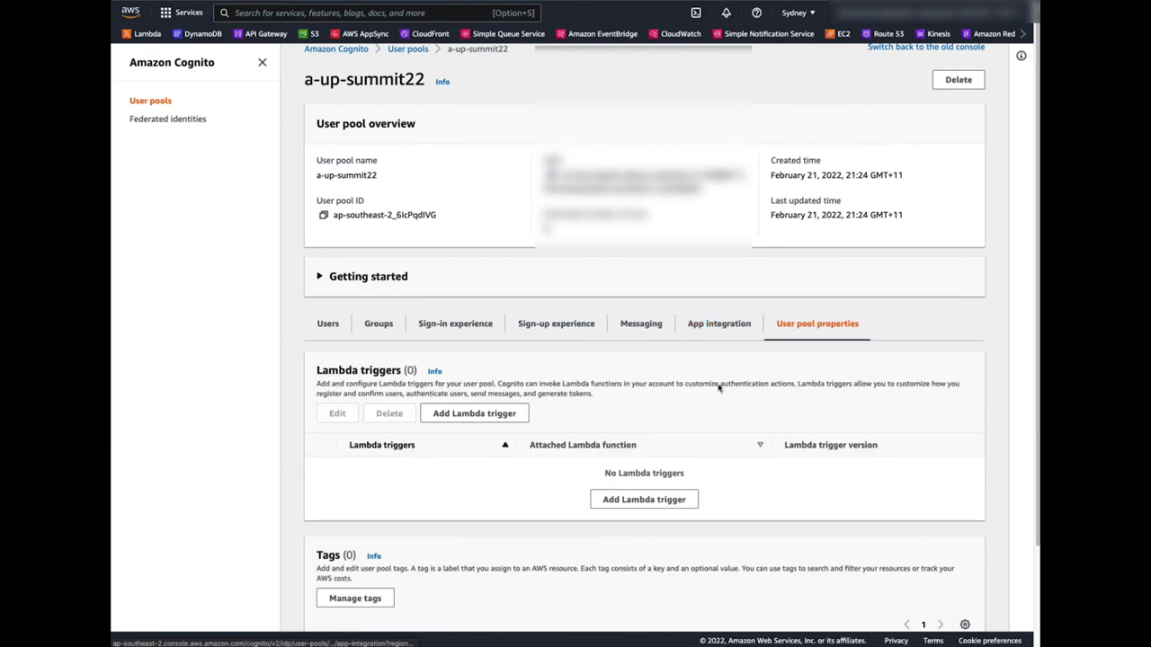
scroll(737, 329, down, 1)
Examine the pool's app integration settings, highlighting the Cognito domain URL and checking down to the app client list
click(723, 286)
scroll(475, 391, down, 1)
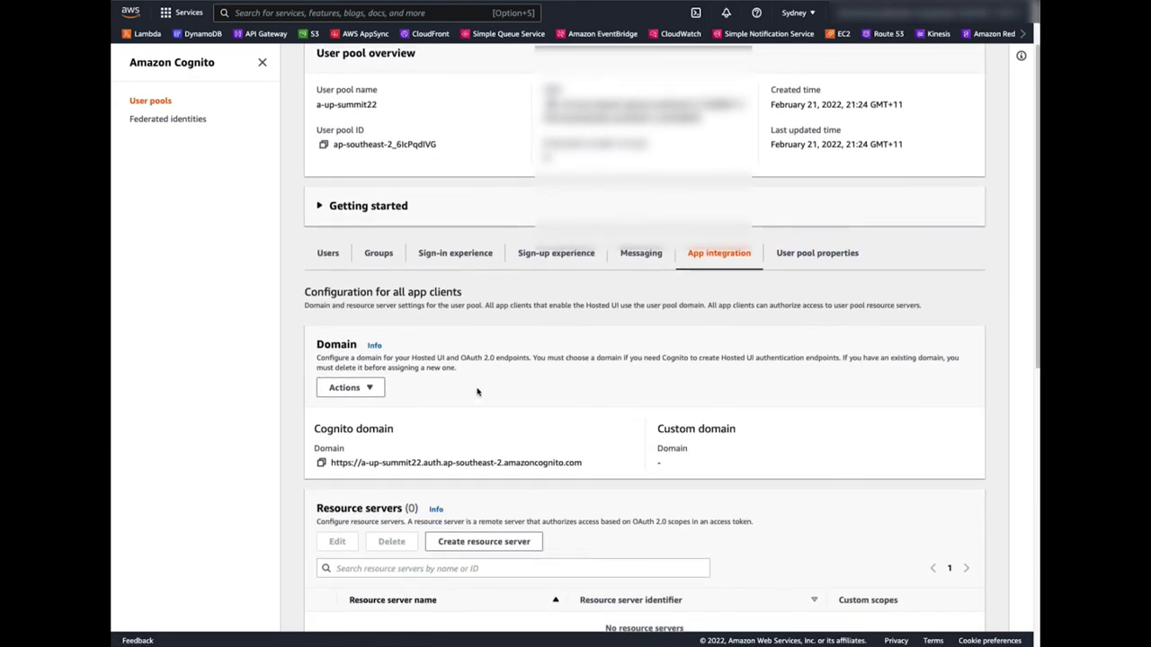
drag(331, 460, 583, 460)
scroll(583, 459, down, 3)
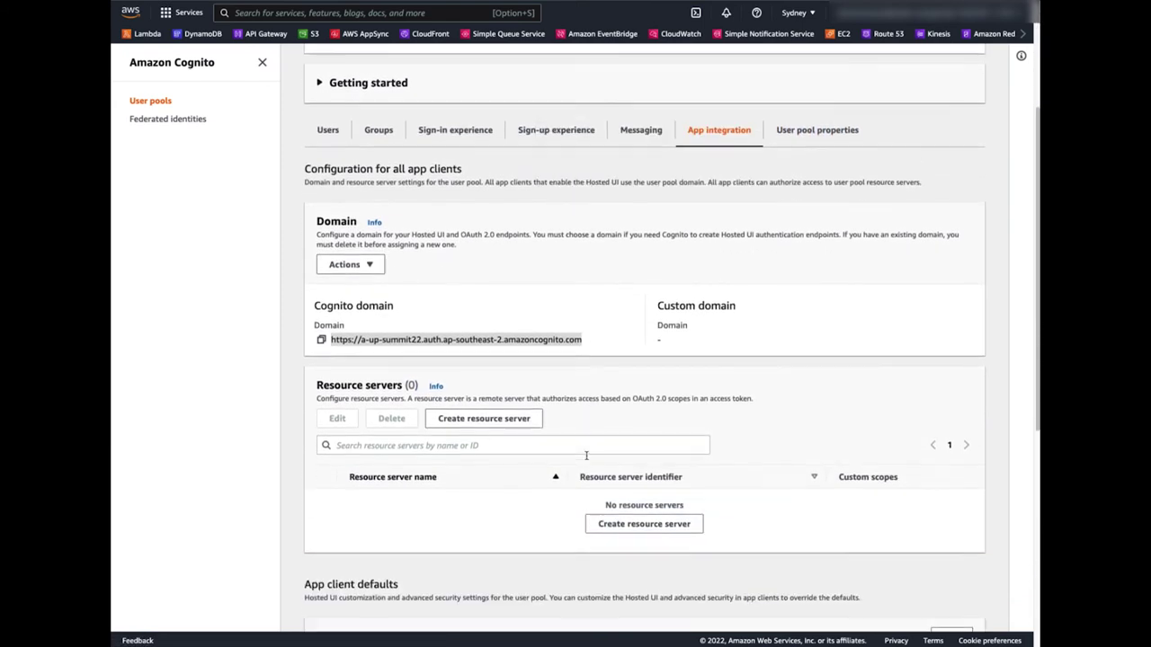
scroll(535, 481, down, 10)
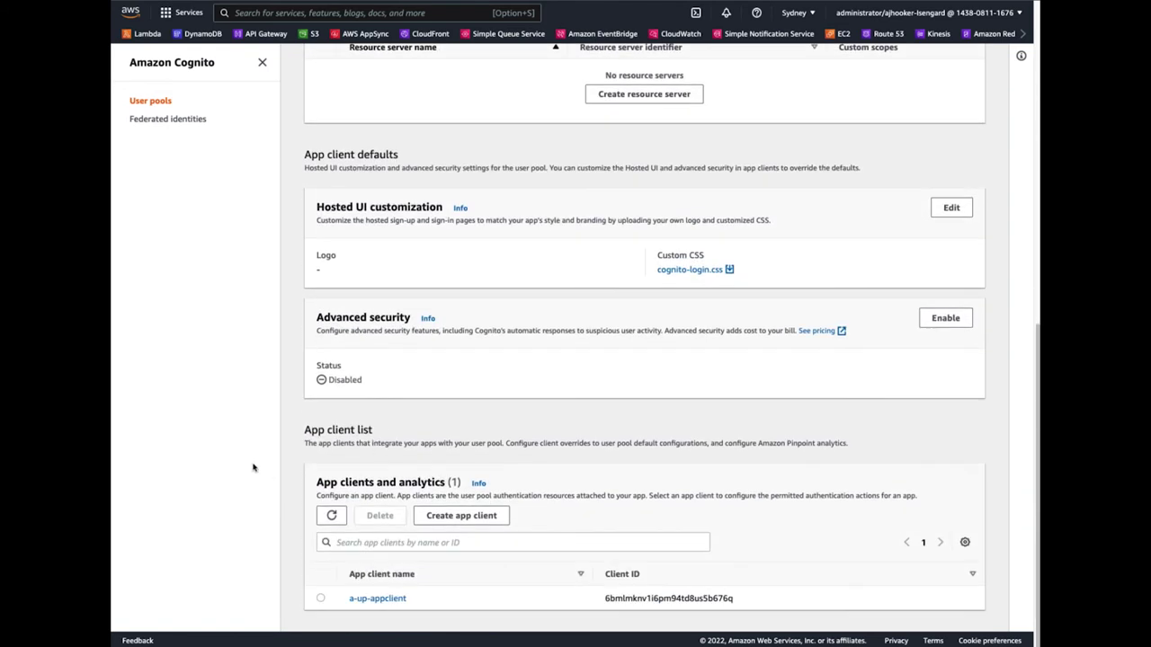
Open the a-up-appclient app client, inspect its editable settings without saving, and review its hosted UI configuration
click(378, 599)
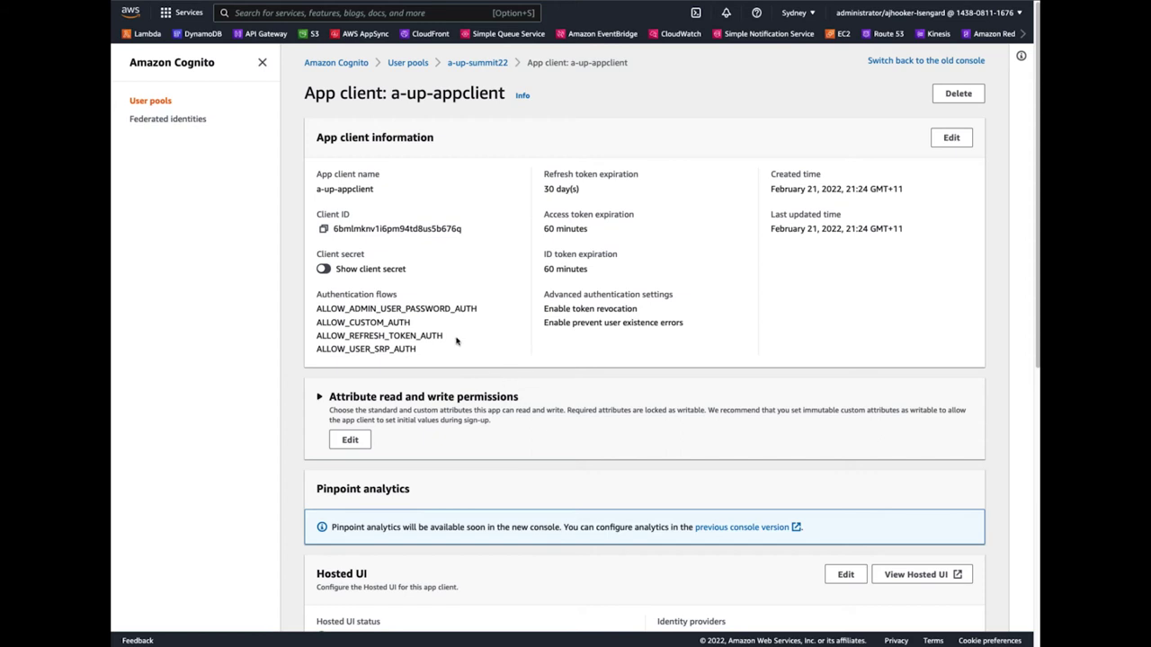
click(951, 137)
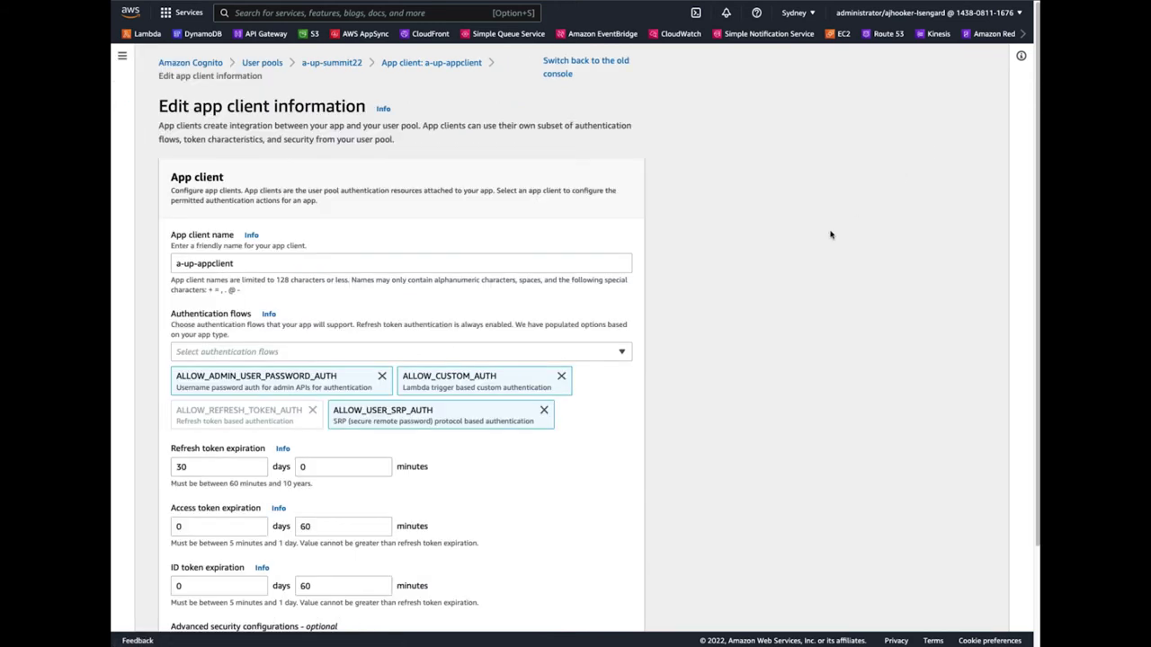
scroll(781, 368, down, 3)
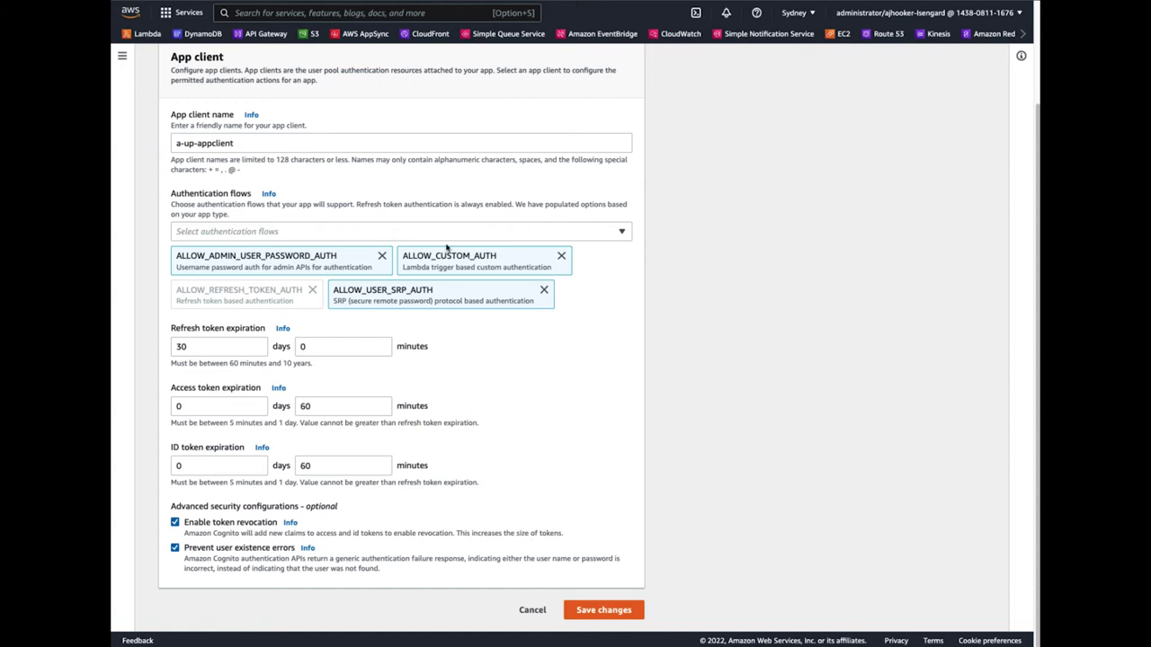
click(531, 610)
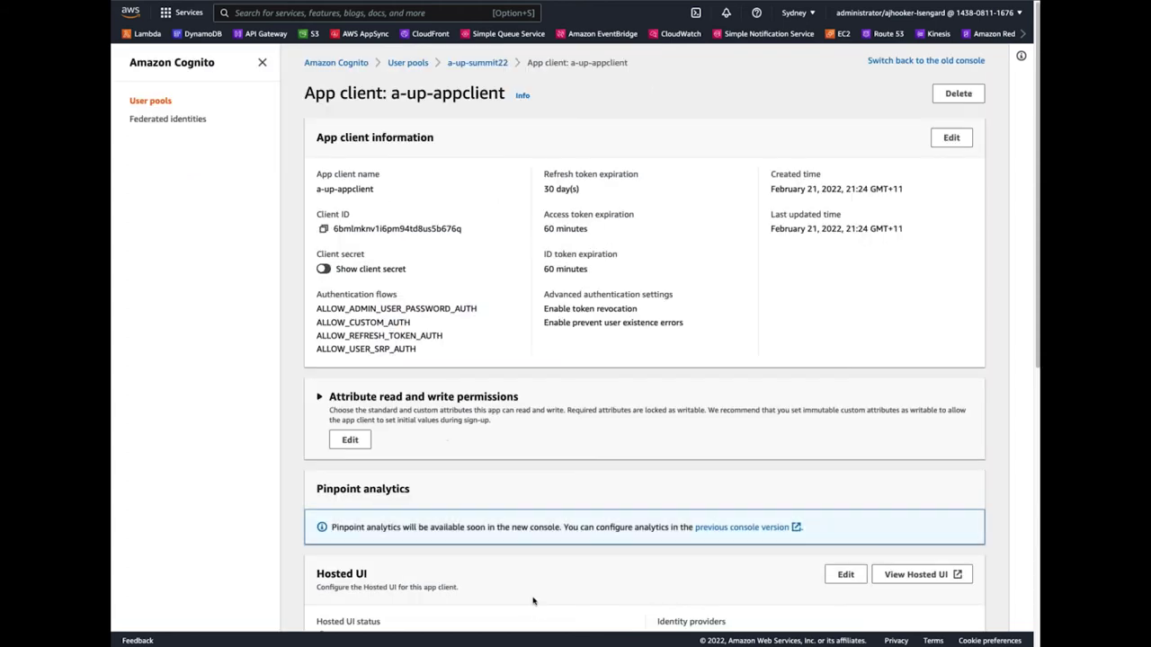
scroll(264, 410, down, 5)
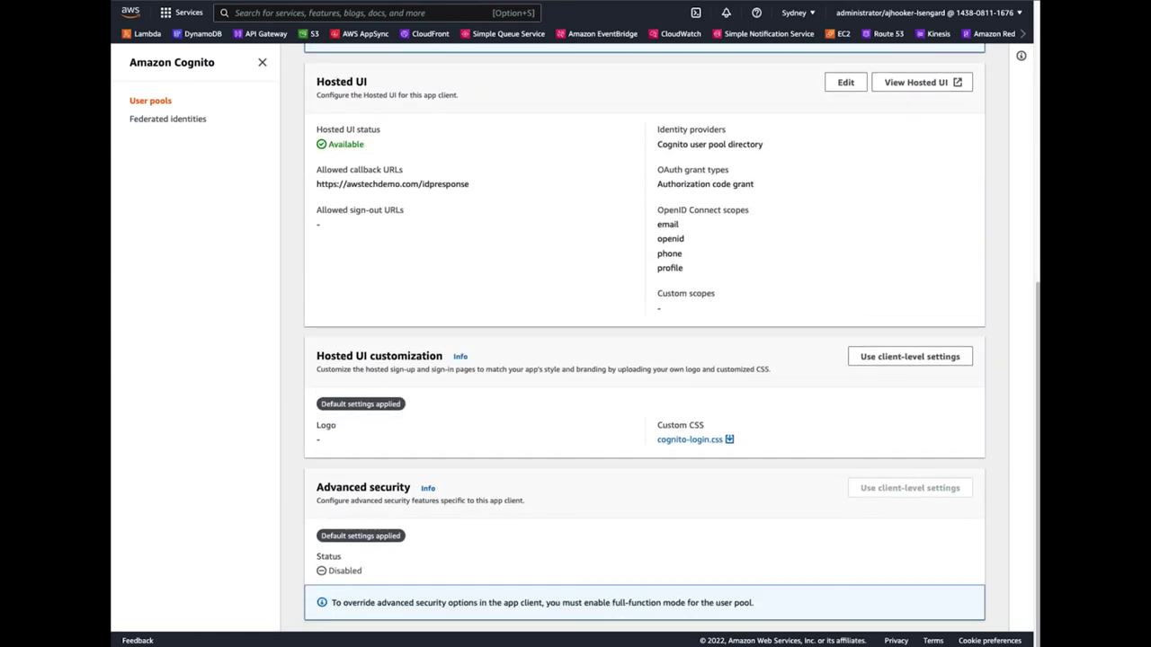
scroll(896, 258, up, 5)
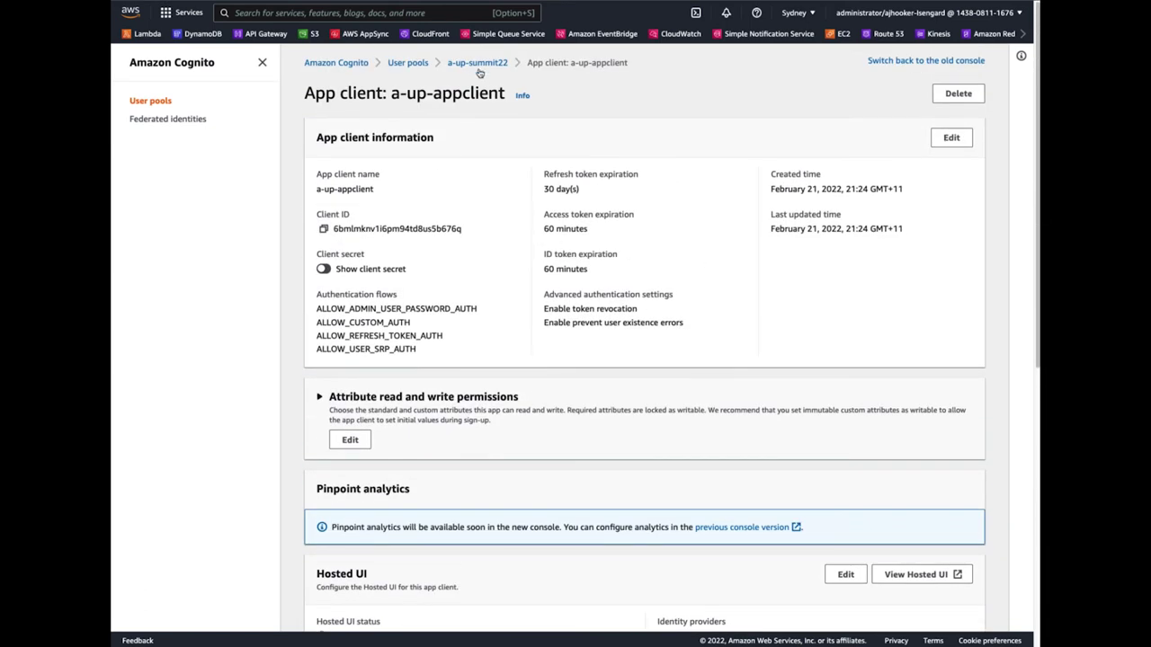
Return to the a-up-summit22 user pool and examine the supported scopes in its OpenID configuration document
click(479, 64)
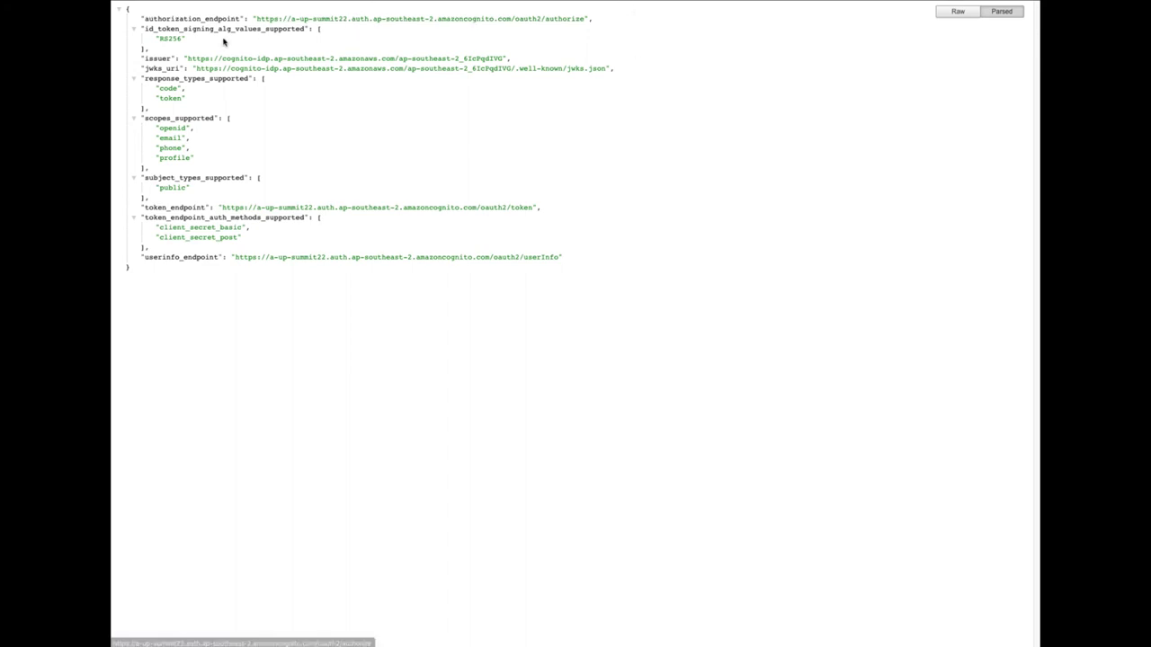
drag(222, 160, 154, 132)
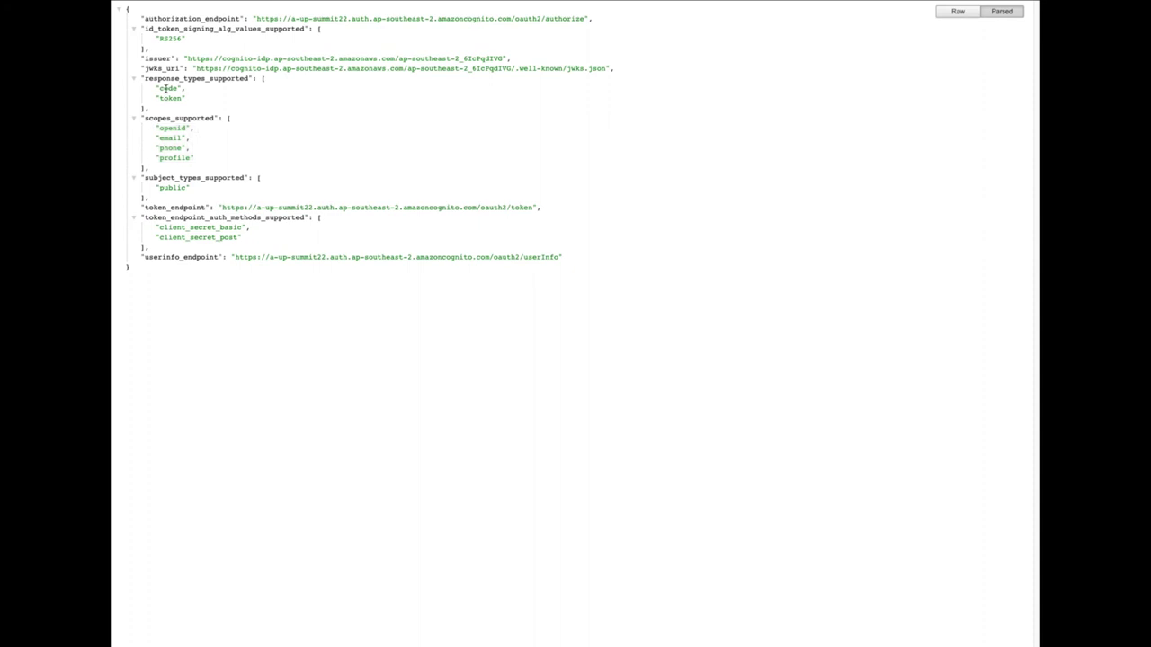